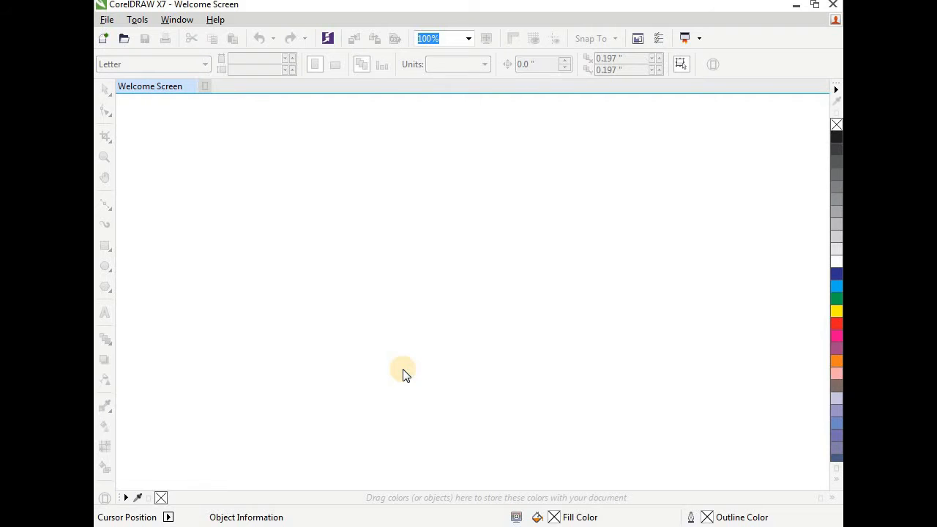
Create a new A4 document in landscape orientation, 297 × 210 mm
{"action": "left_click", "coordinate": [366, 264]}
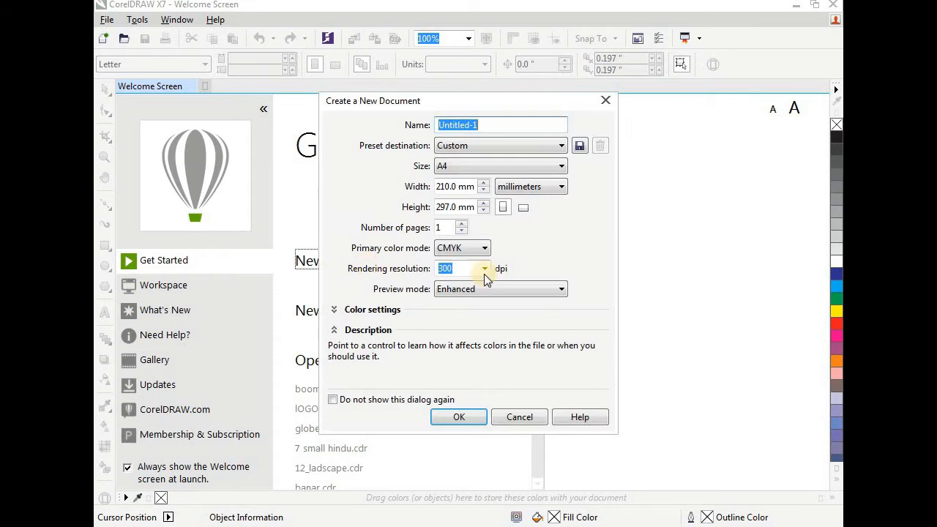
{"action": "left_click", "coordinate": [527, 209]}
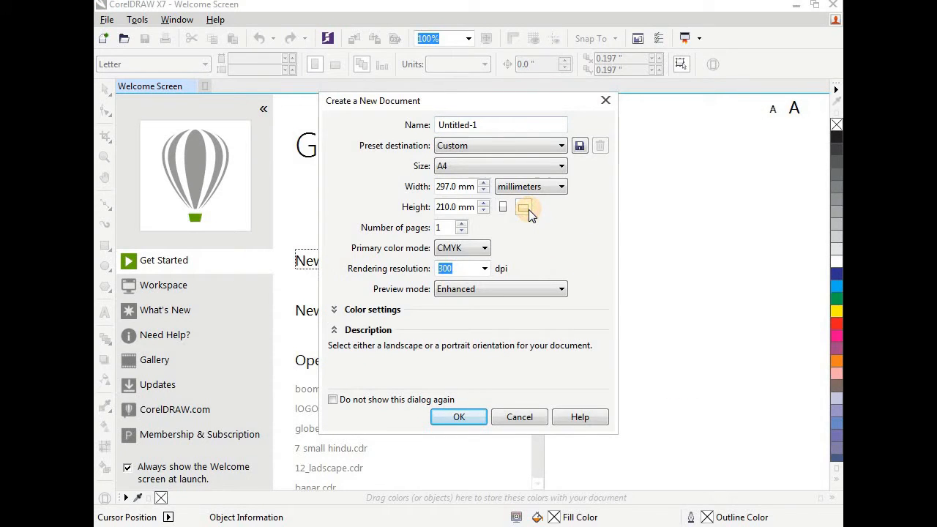
{"action": "left_click", "coordinate": [458, 417]}
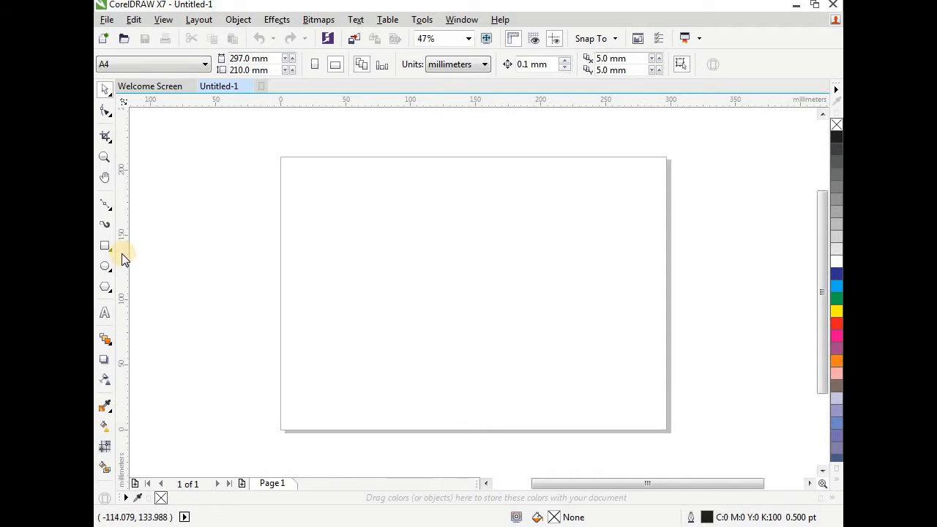
Draw a 12-point star about 146 mm across on the page with the Star tool
{"action": "left_click_drag", "start_coordinate": [266, 142], "coordinate": [684, 448]}
{"action": "left_click", "coordinate": [105, 89]}
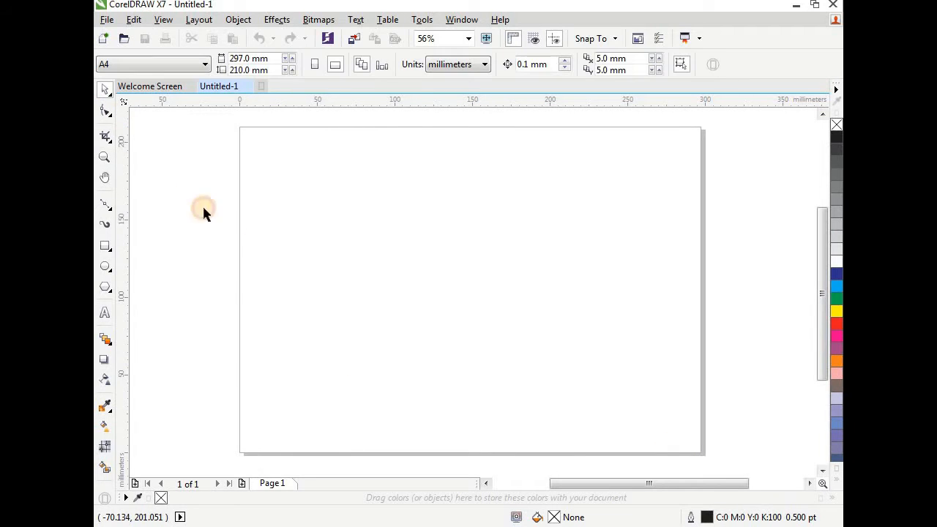
{"action": "left_click", "coordinate": [109, 288]}
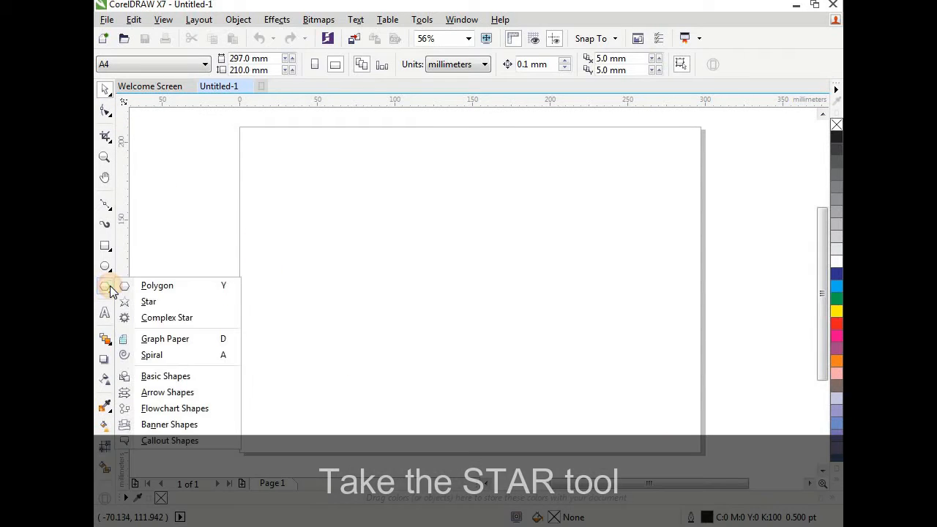
{"action": "left_click", "coordinate": [181, 303]}
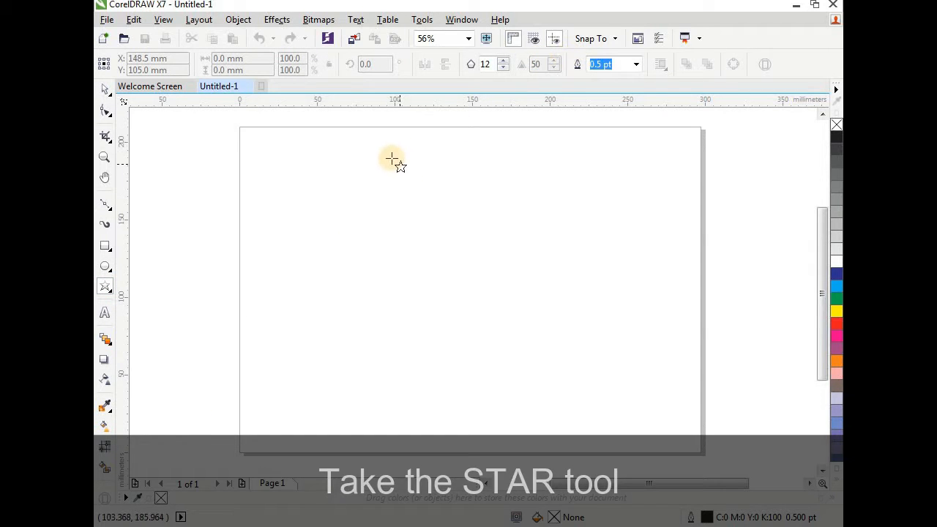
{"action": "mouse_move", "coordinate": [376, 153]}
{"action": "left_mouse_down"}
{"action": "mouse_move", "coordinate": [479, 292]}
{"action": "mouse_move", "coordinate": [578, 378]}
{"action": "left_mouse_up"}
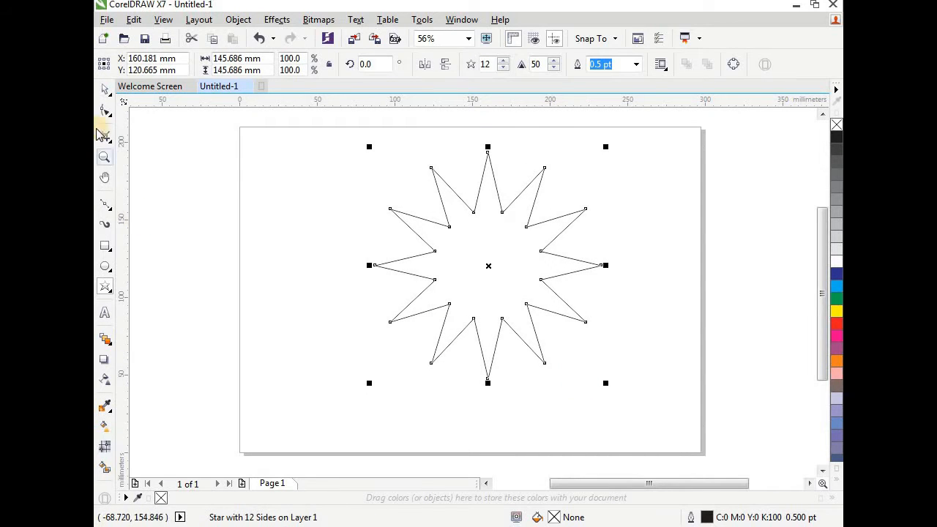
{"action": "left_click", "coordinate": [105, 89]}
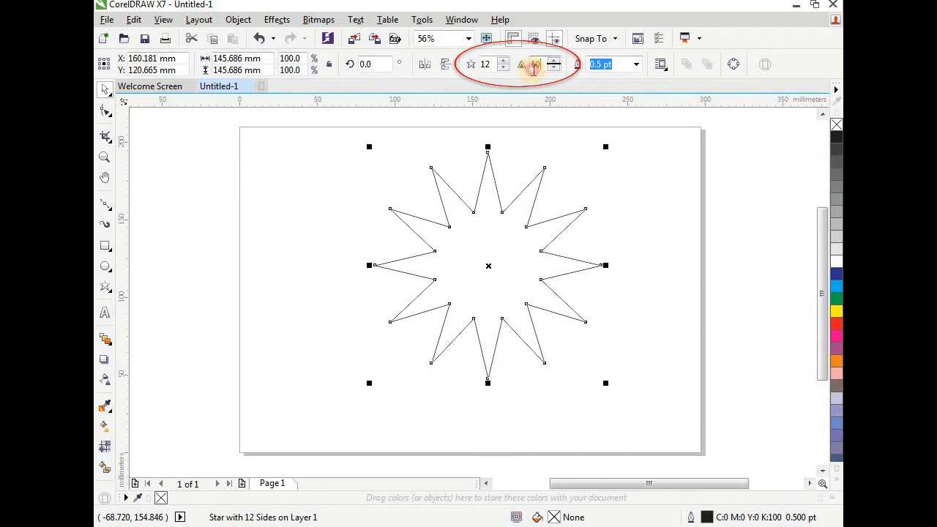
Set the star's sharpness to 55
{"action": "type", "text": "5"}
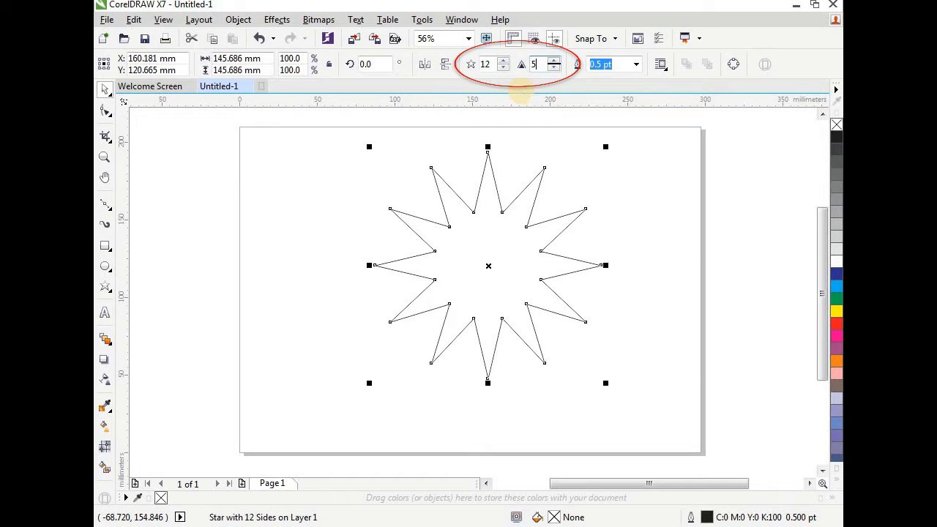
{"action": "type", "text": "5"}
{"action": "key", "text": "Return"}
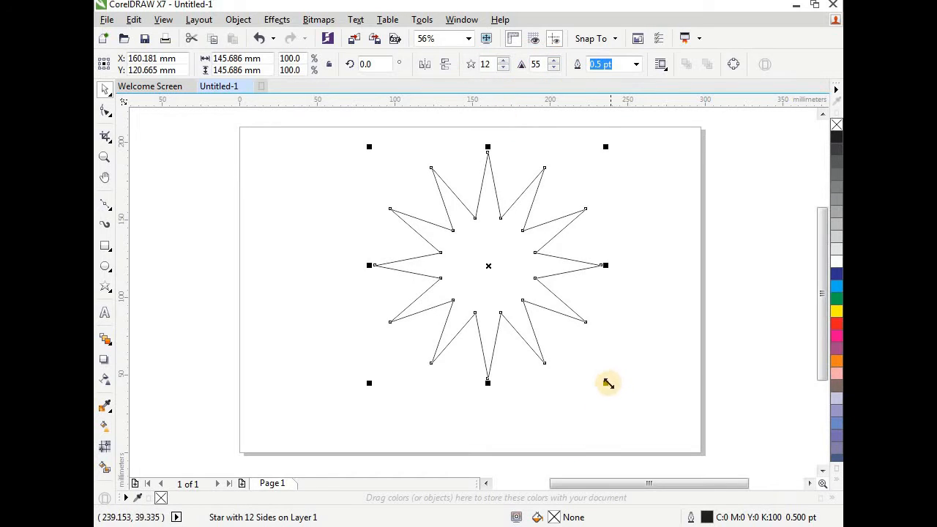
Enlarge the star to about 158 mm across and centre it on the page
{"action": "left_click_drag", "start_coordinate": [607, 381], "coordinate": [624, 403]}
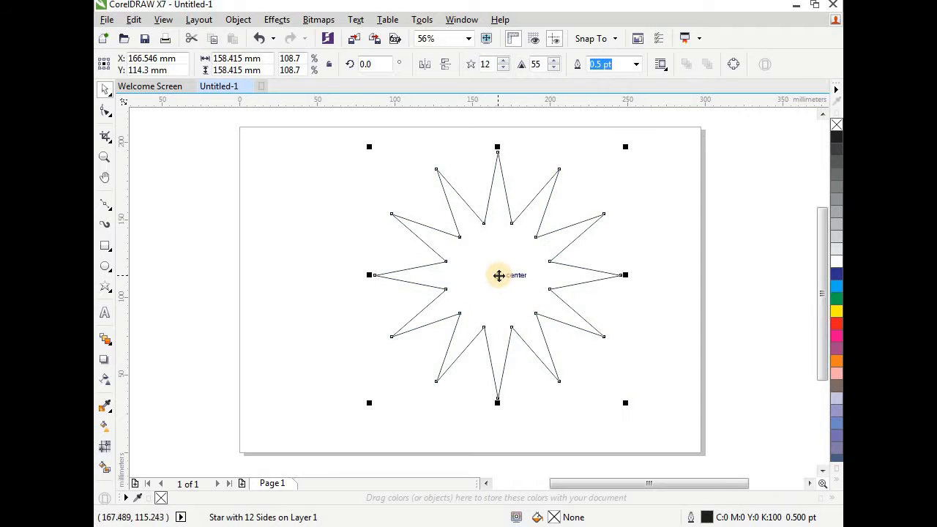
{"action": "key", "text": "p"}
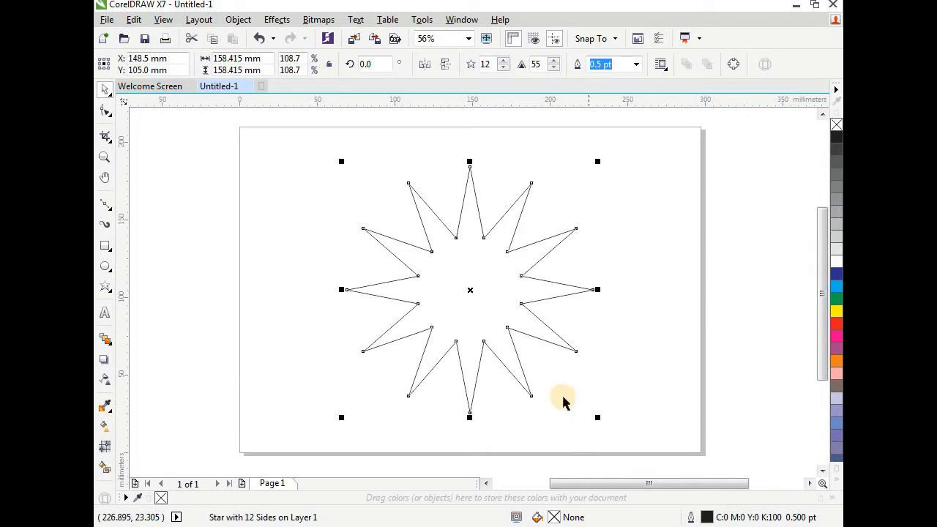
Convert the star to curves and stretch the point just left of its top point to the page's top edge
{"action": "left_click", "coordinate": [231, 21]}
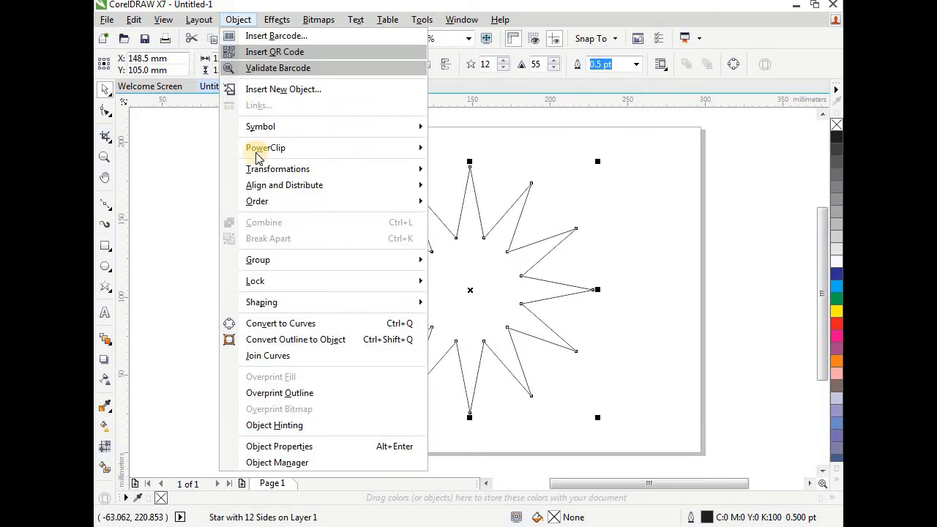
{"action": "left_click", "coordinate": [340, 327]}
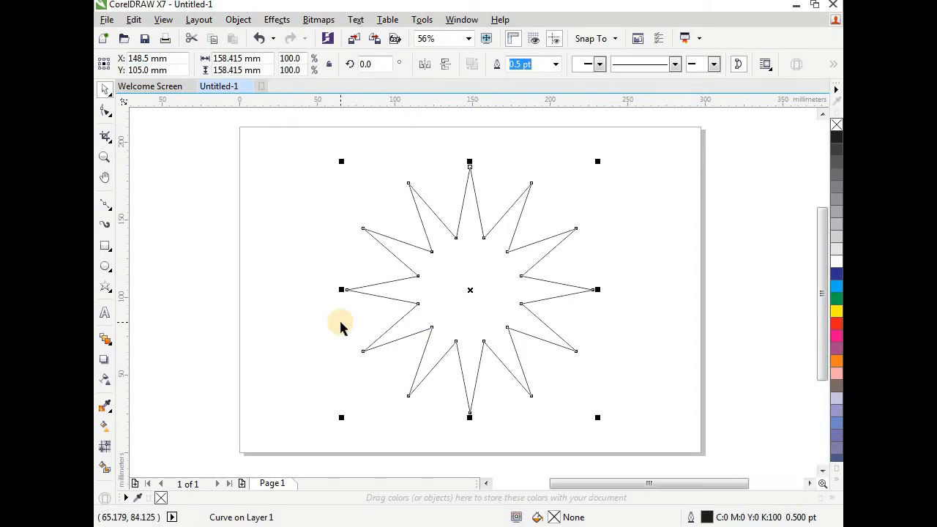
{"action": "left_click", "coordinate": [107, 112]}
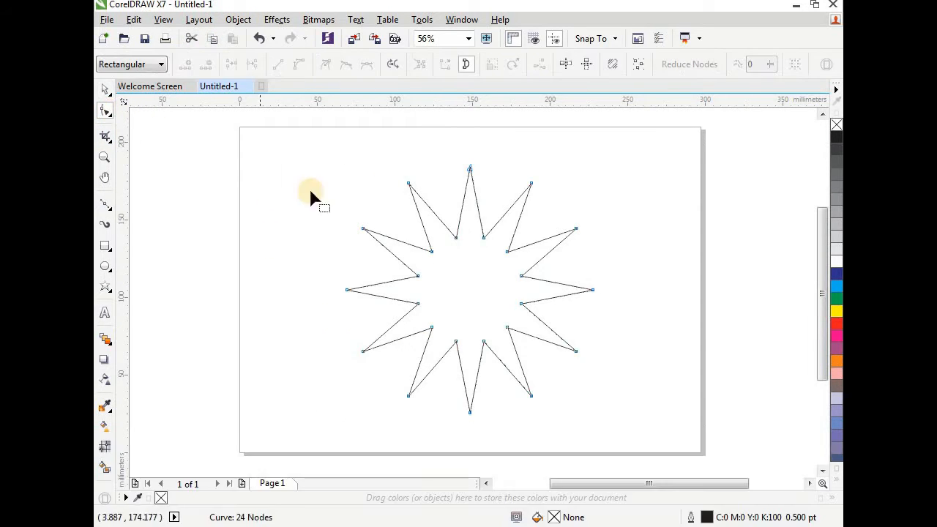
{"action": "mouse_move", "coordinate": [368, 144]}
{"action": "left_mouse_down"}
{"action": "mouse_move", "coordinate": [435, 202]}
{"action": "mouse_move", "coordinate": [378, 131]}
{"action": "left_mouse_up"}
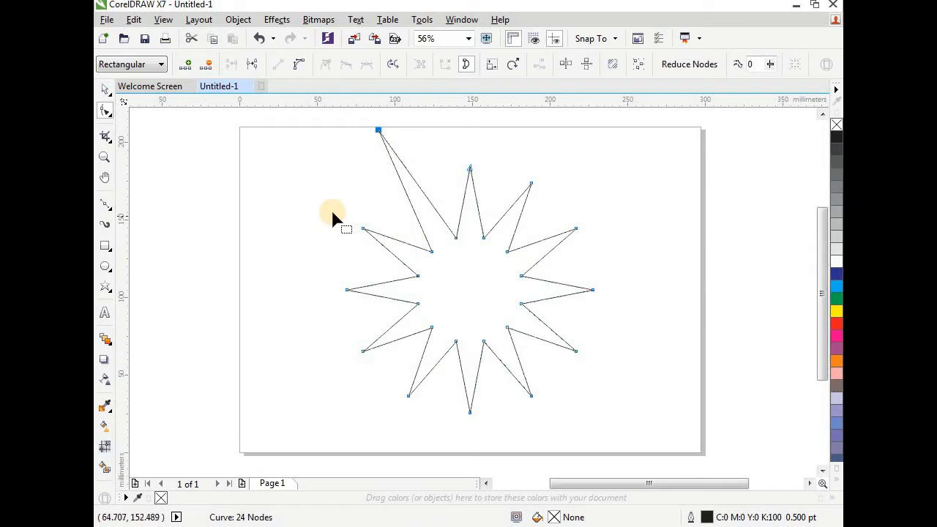
Reshape the star's left side by adjusting the upper-left point, shortening the left point and stretching the lower-left point outward
{"action": "left_click", "coordinate": [363, 229]}
{"action": "left_click_drag", "start_coordinate": [362, 228], "coordinate": [374, 233]}
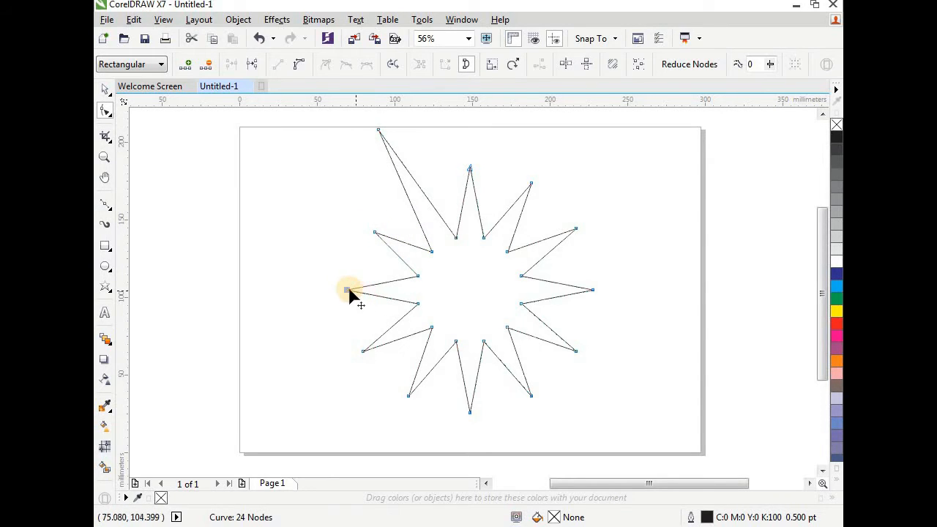
{"action": "left_click_drag", "start_coordinate": [347, 291], "coordinate": [362, 289]}
{"action": "left_click_drag", "start_coordinate": [374, 233], "coordinate": [363, 224]}
{"action": "left_click_drag", "start_coordinate": [339, 329], "coordinate": [309, 392]}
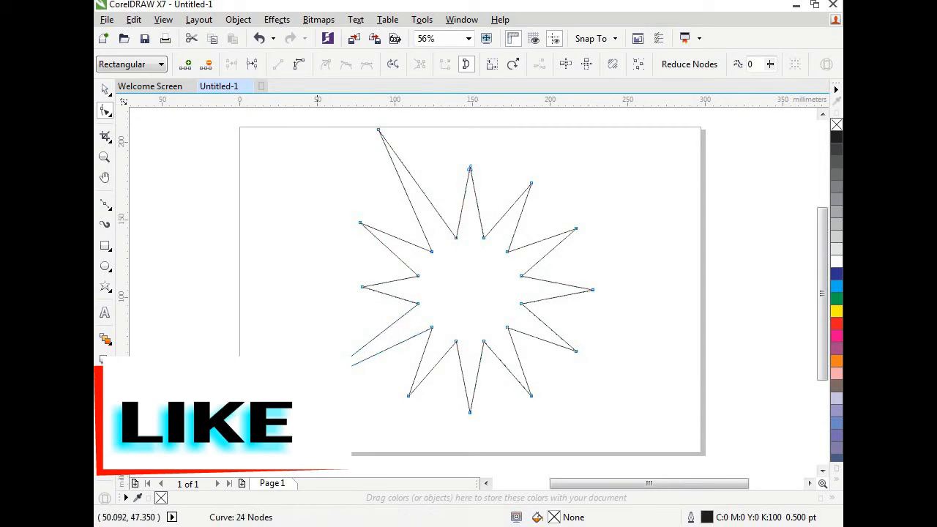
Reshape the star's lower points by shortening the two beside the bottom point and lengthening the bottom and lower-right points
{"action": "mouse_move", "coordinate": [403, 382]}
{"action": "left_mouse_down"}
{"action": "mouse_move", "coordinate": [417, 403]}
{"action": "mouse_move", "coordinate": [413, 388]}
{"action": "left_mouse_up"}
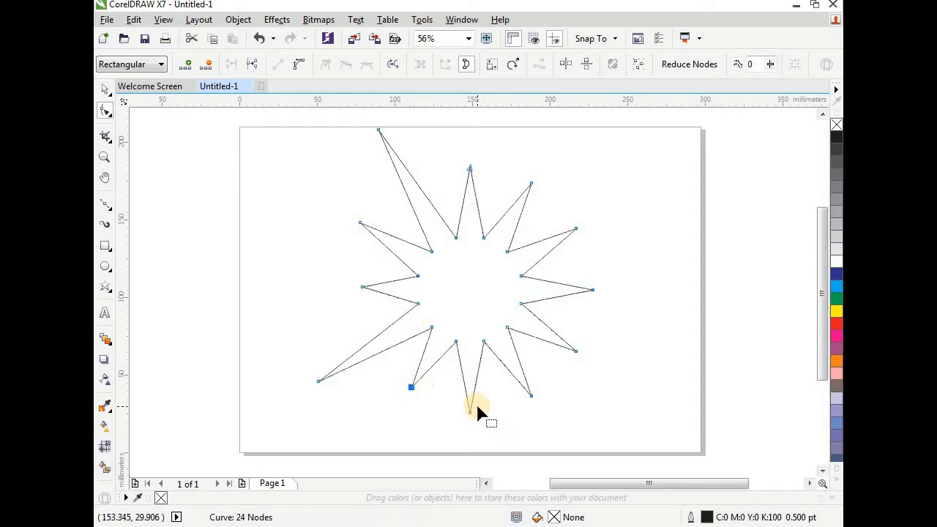
{"action": "left_click_drag", "start_coordinate": [496, 404], "coordinate": [466, 439]}
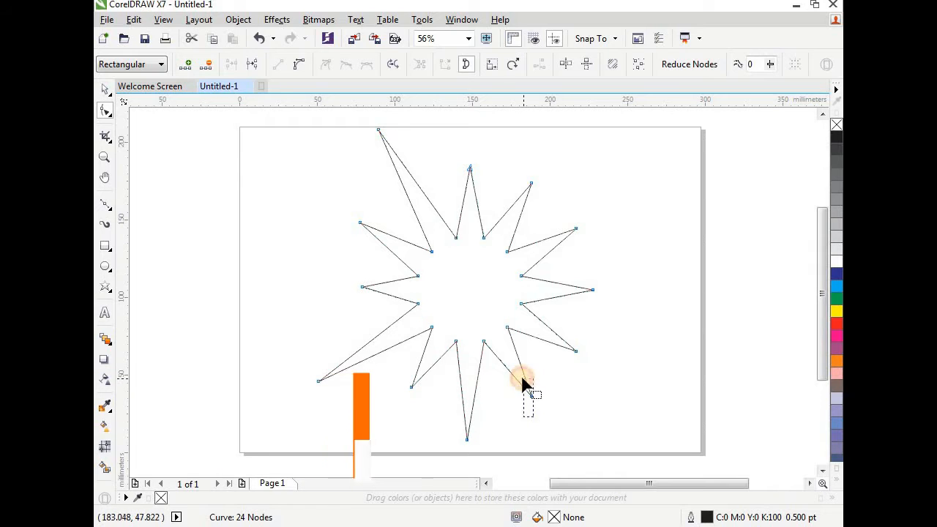
{"action": "left_click_drag", "start_coordinate": [531, 395], "coordinate": [519, 376]}
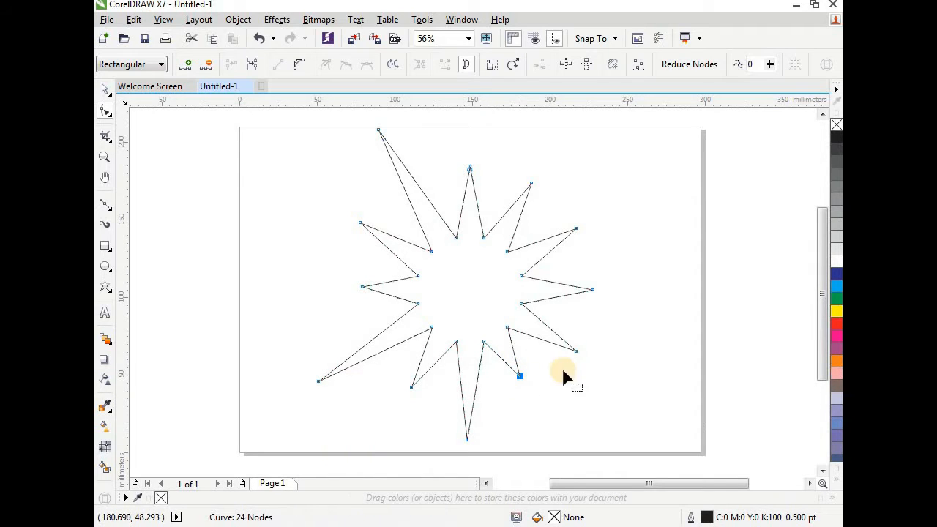
{"action": "left_click_drag", "start_coordinate": [606, 330], "coordinate": [598, 373]}
Lengthen the star's right and upper-right points, stretching the one just right of the top point to the page's top edge
{"action": "left_click_drag", "start_coordinate": [611, 257], "coordinate": [649, 292]}
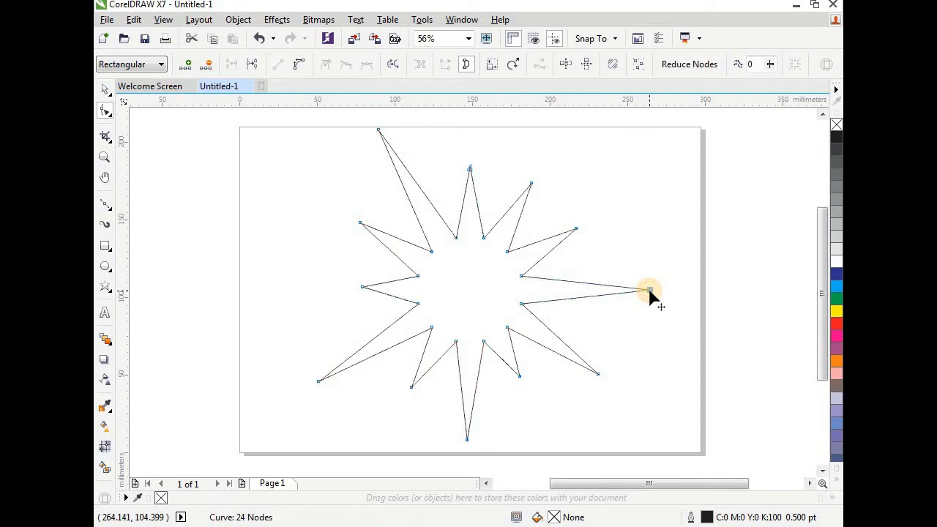
{"action": "left_click_drag", "start_coordinate": [612, 218], "coordinate": [586, 209]}
{"action": "left_click_drag", "start_coordinate": [532, 183], "coordinate": [560, 133]}
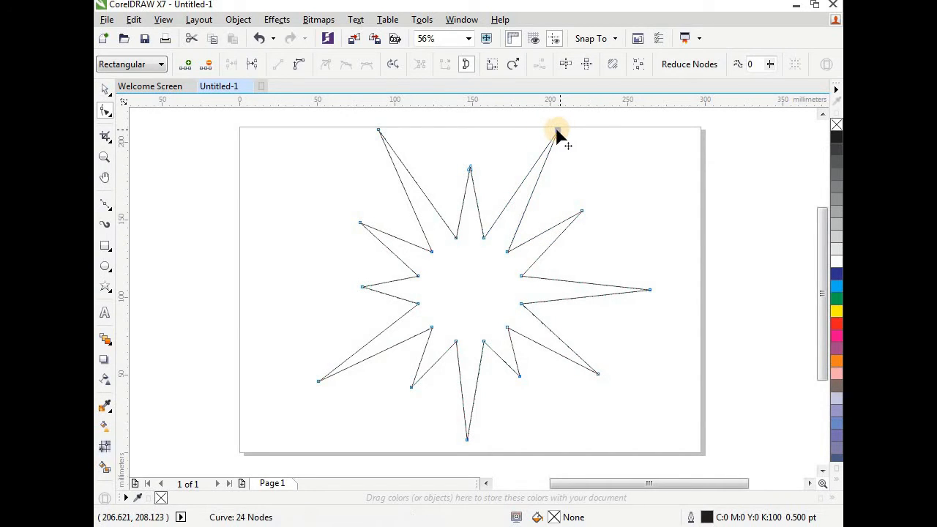
Enlarge the reshaped star to about 222 × 207 mm and centre it on the page
{"action": "left_click", "coordinate": [106, 87]}
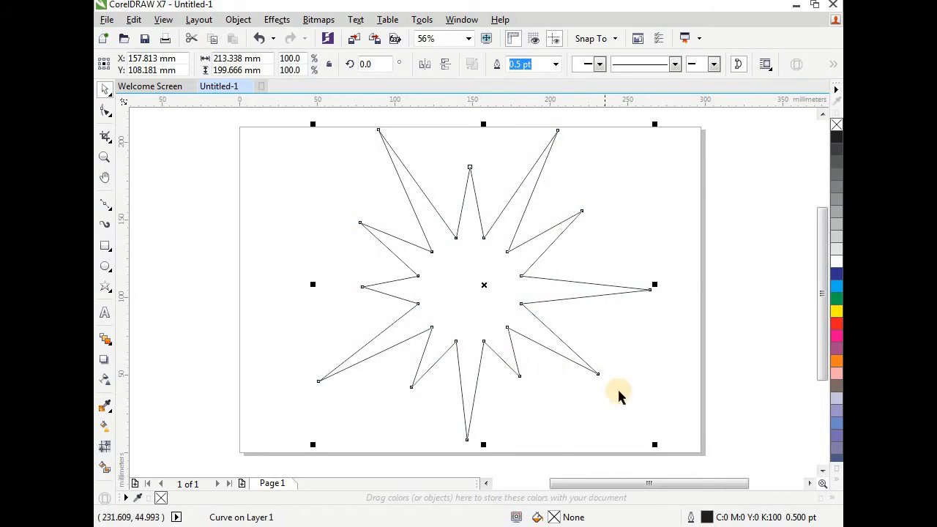
{"action": "left_click_drag", "start_coordinate": [655, 448], "coordinate": [664, 453]}
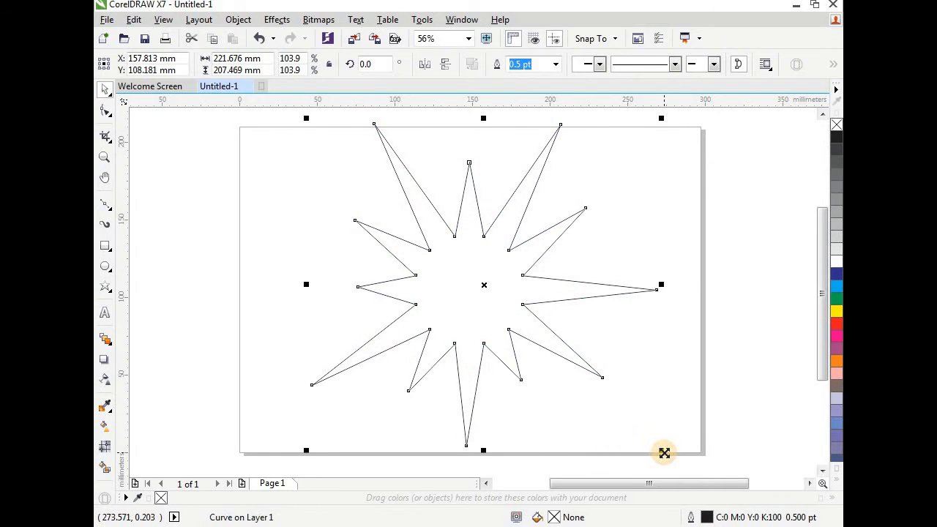
{"action": "key", "text": "p"}
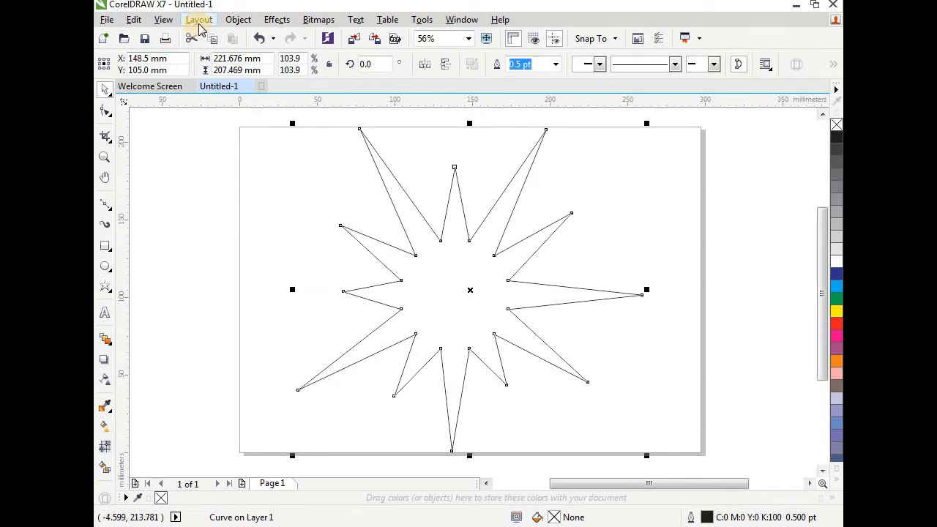
Duplicate the star, scaling the copy down to about 74 × 69 mm and placing it near the page's upper-right edge
{"action": "left_click", "coordinate": [133, 20]}
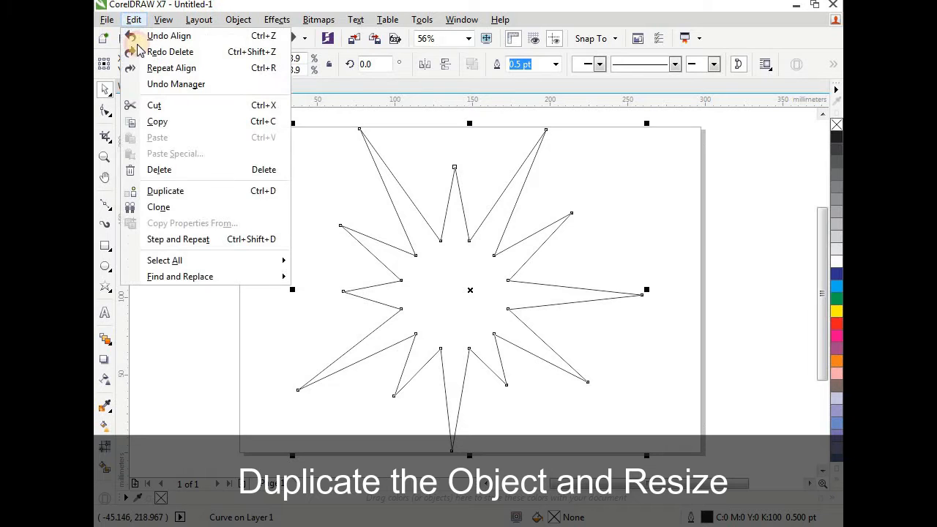
{"action": "left_click", "coordinate": [220, 199]}
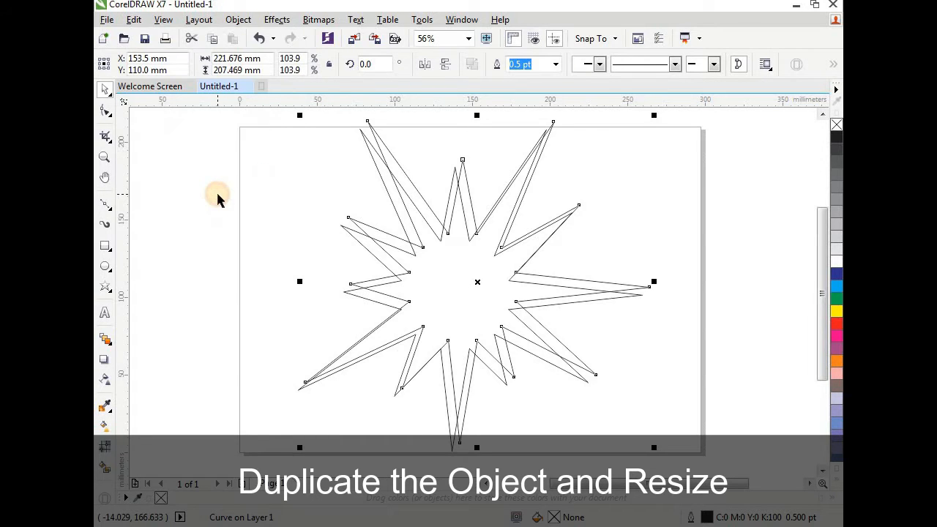
{"action": "left_click_drag", "start_coordinate": [656, 115], "coordinate": [554, 228]}
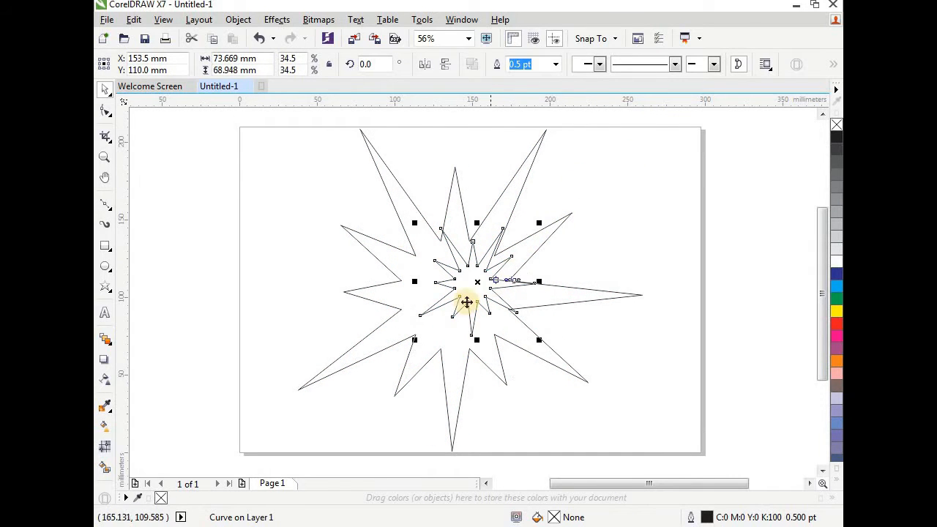
{"action": "left_click_drag", "start_coordinate": [475, 286], "coordinate": [663, 219]}
Place a vertical and a horizontal guideline through the large star's centre
{"action": "left_click", "coordinate": [482, 270]}
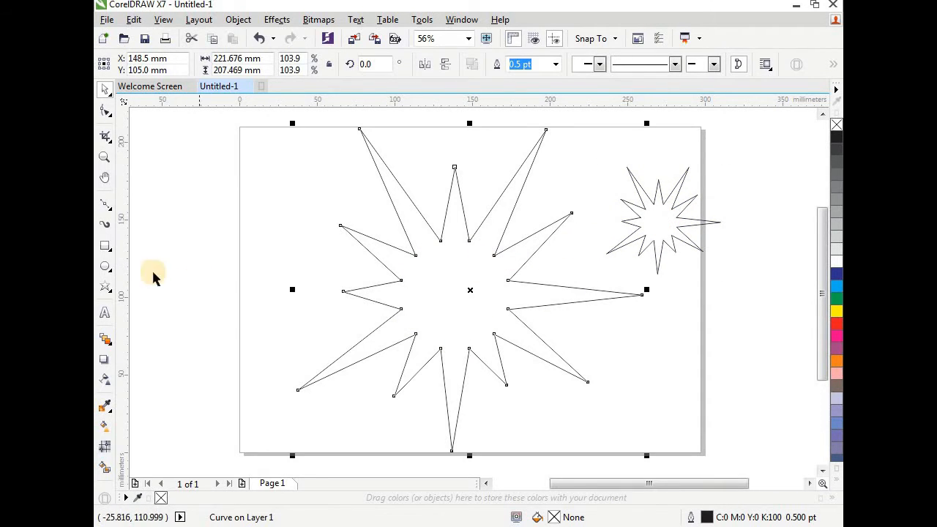
{"action": "left_click", "coordinate": [470, 282]}
{"action": "left_click", "coordinate": [495, 255]}
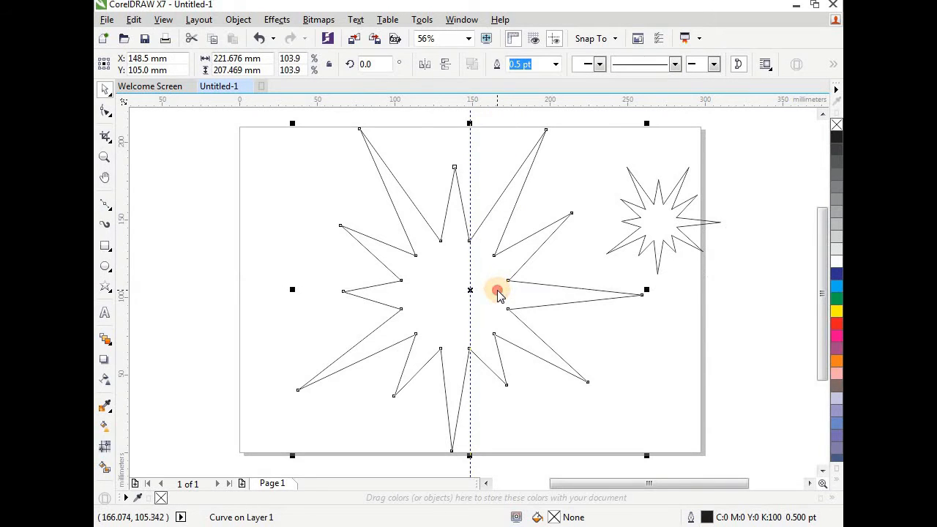
{"action": "left_click_drag", "start_coordinate": [497, 290], "coordinate": [497, 291]}
Move the small star onto the intersection of the guidelines at the large star's centre
{"action": "left_click", "coordinate": [652, 235]}
{"action": "left_click_drag", "start_coordinate": [663, 221], "coordinate": [473, 291]}
{"action": "left_click", "coordinate": [599, 225]}
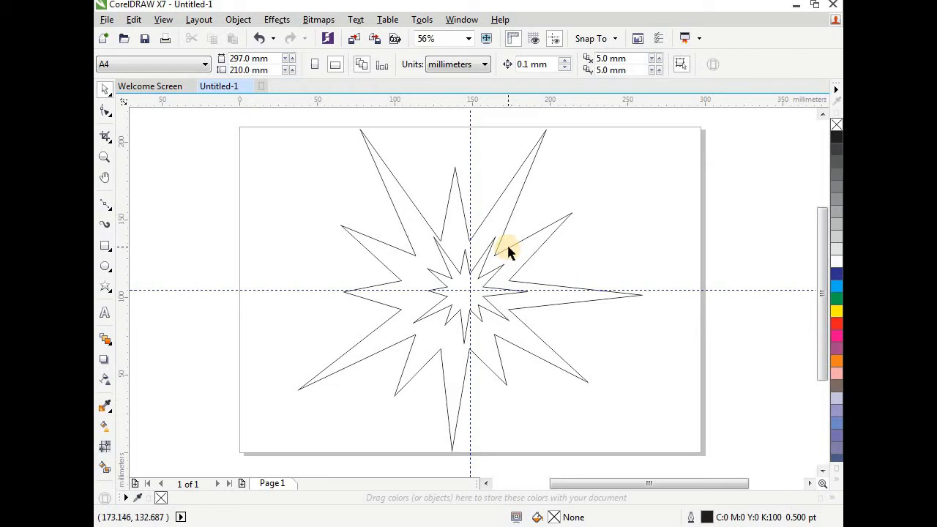
Fill the large star with red and remove its outline
{"action": "left_click", "coordinate": [539, 236]}
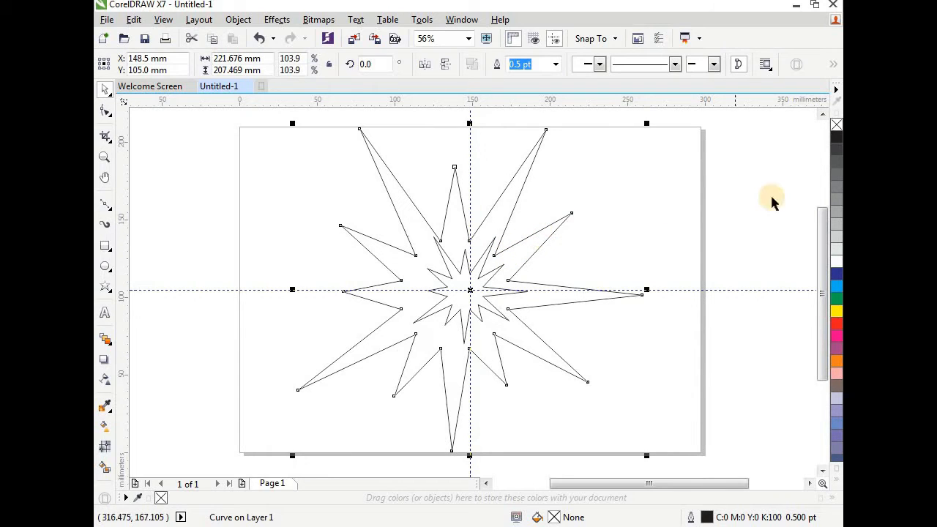
{"action": "left_click", "coordinate": [836, 323]}
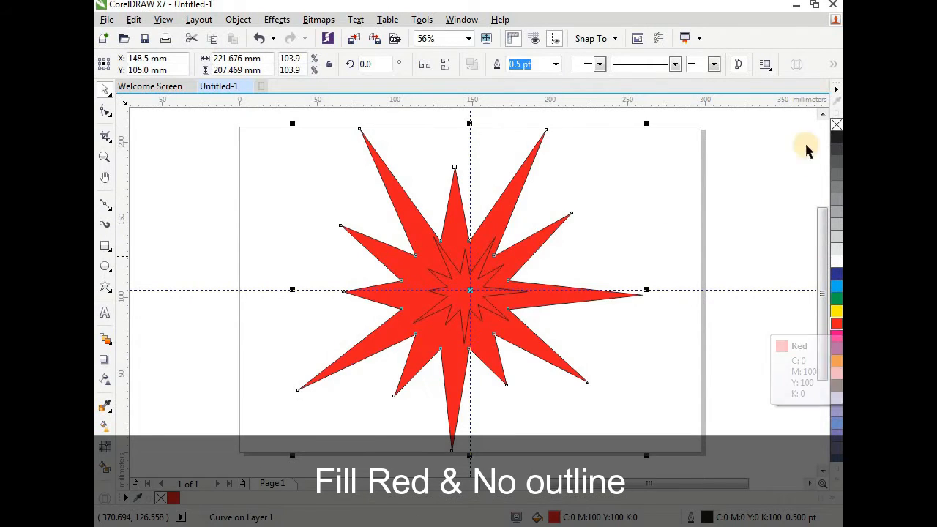
{"action": "right_click", "coordinate": [835, 125]}
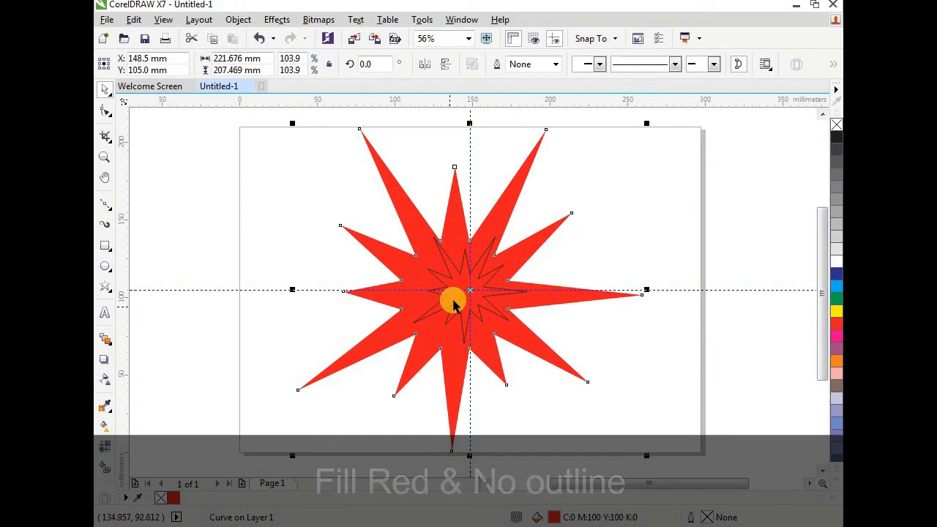
Fill the small star with yellow and remove its outline
{"action": "left_click", "coordinate": [454, 305]}
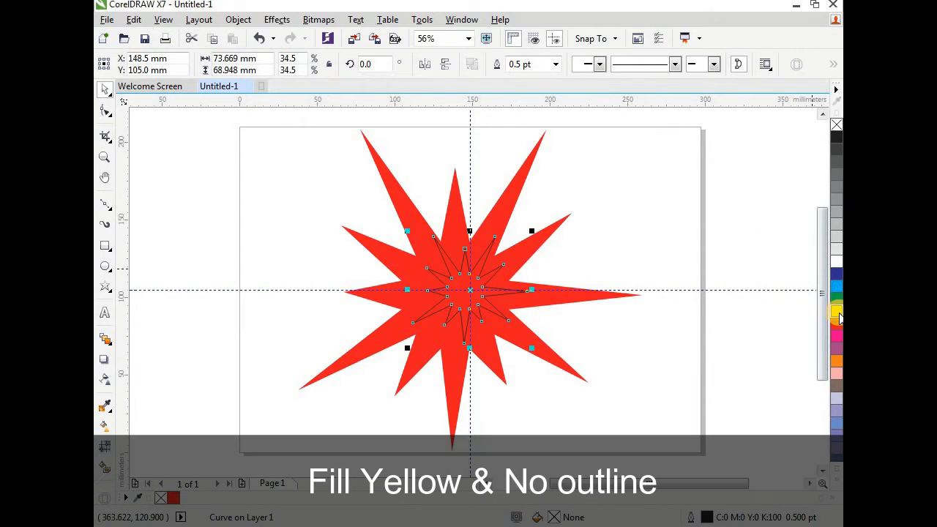
{"action": "left_click", "coordinate": [836, 311]}
{"action": "right_click", "coordinate": [836, 126]}
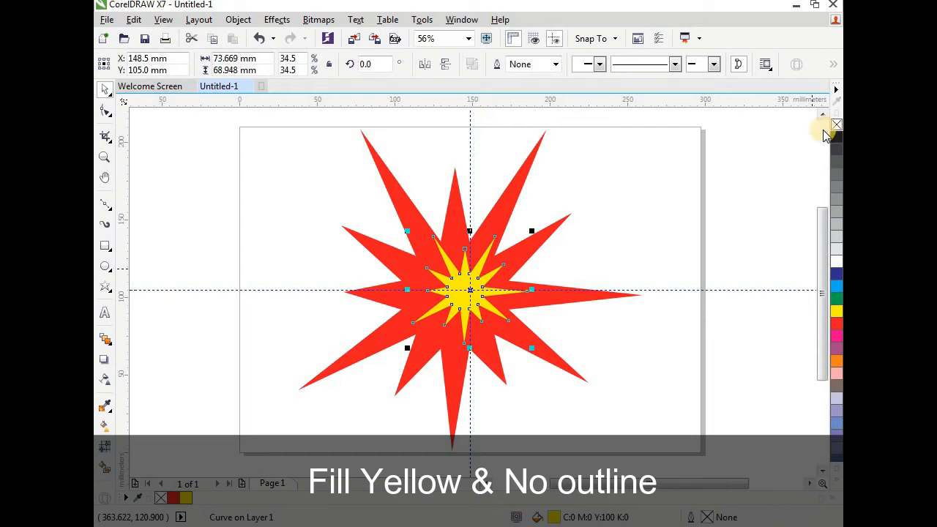
{"action": "left_click", "coordinate": [571, 237]}
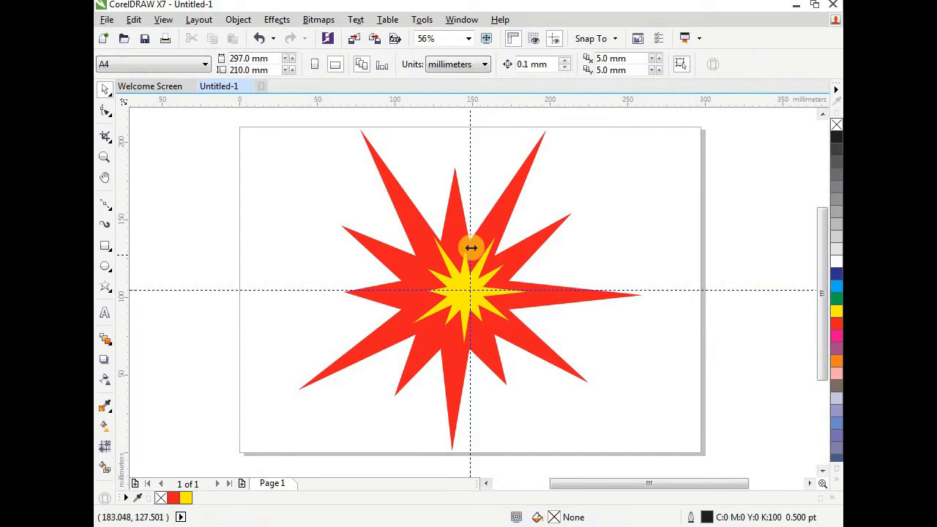
Blend the small yellow star into the large red star with the Blend tool, using 20 steps
{"action": "left_click", "coordinate": [104, 339]}
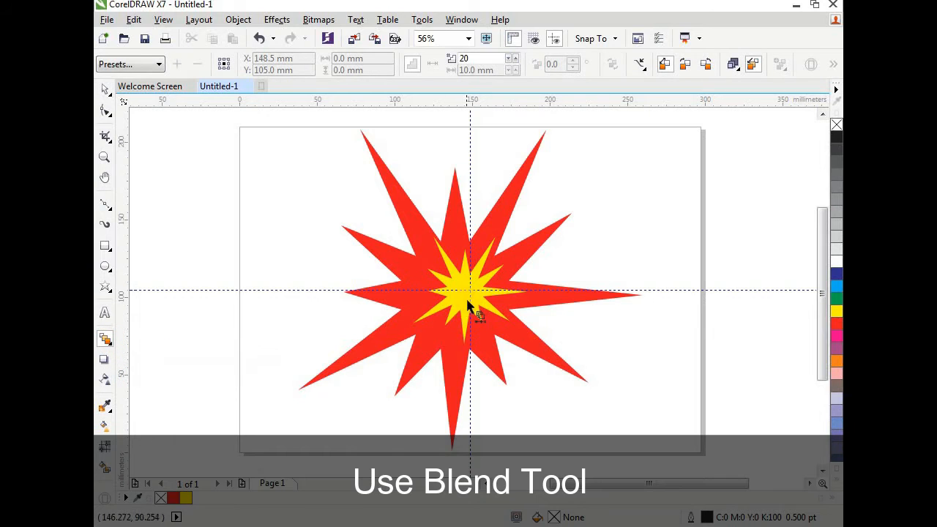
{"action": "left_click", "coordinate": [468, 293]}
{"action": "left_click_drag", "start_coordinate": [470, 291], "coordinate": [470, 256]}
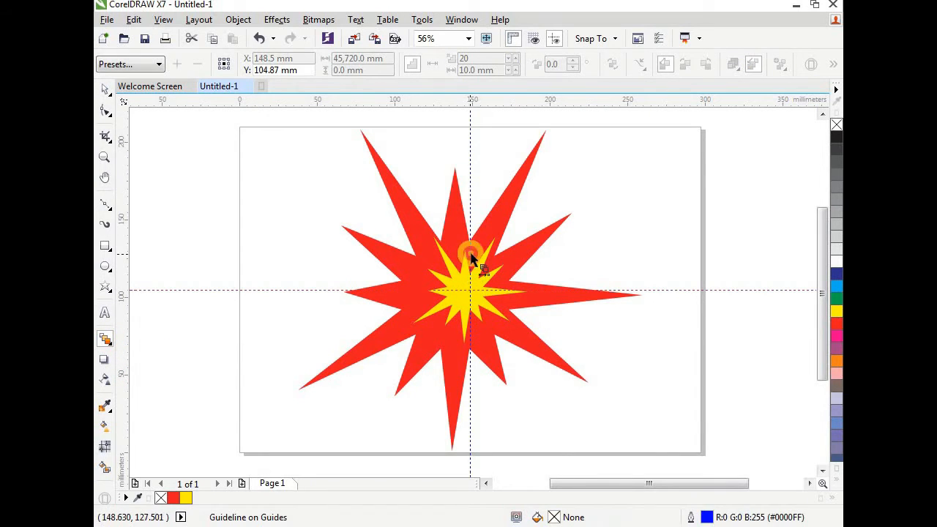
{"action": "left_click_drag", "start_coordinate": [464, 289], "coordinate": [454, 182]}
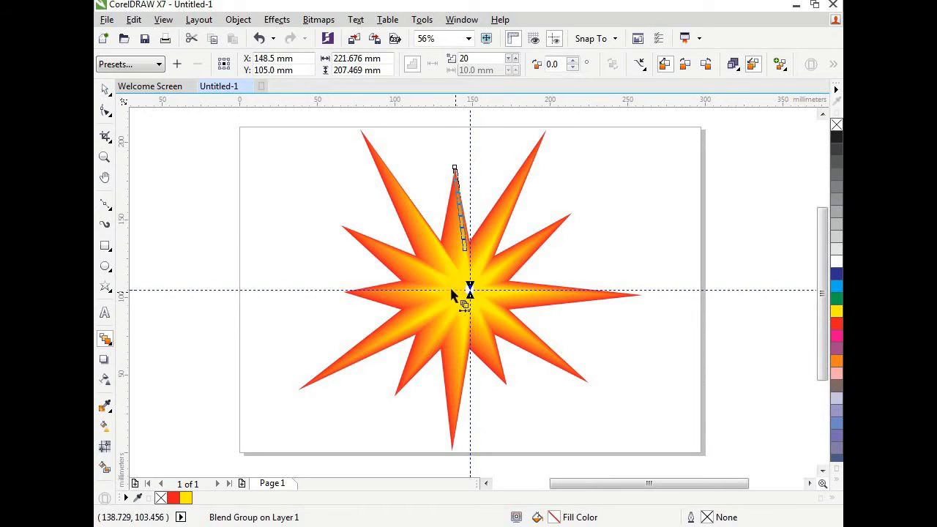
Shift the whole blended starburst to about X 144.9 mm, Y 100.6 mm, undoing the extra move beyond that
{"action": "left_click", "coordinate": [104, 89]}
{"action": "left_click_drag", "start_coordinate": [461, 296], "coordinate": [454, 294]}
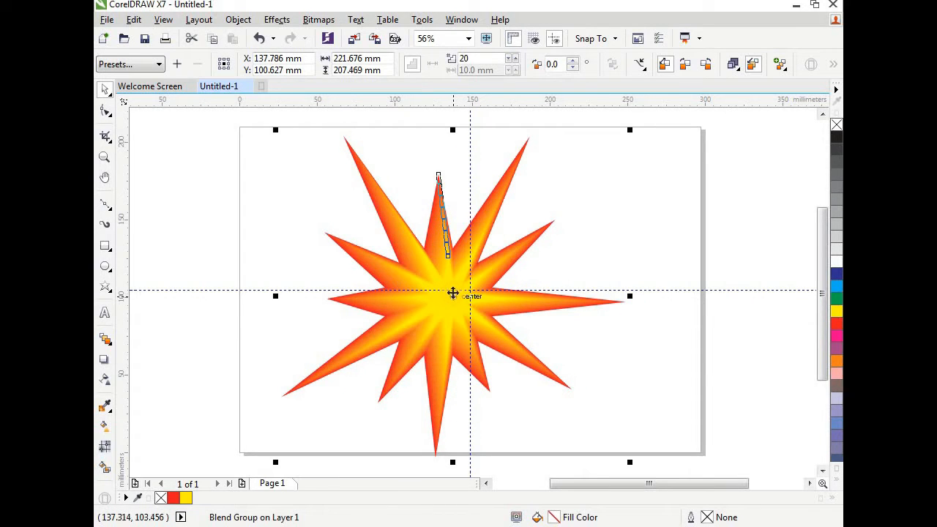
{"action": "key", "text": "ctrl+z"}
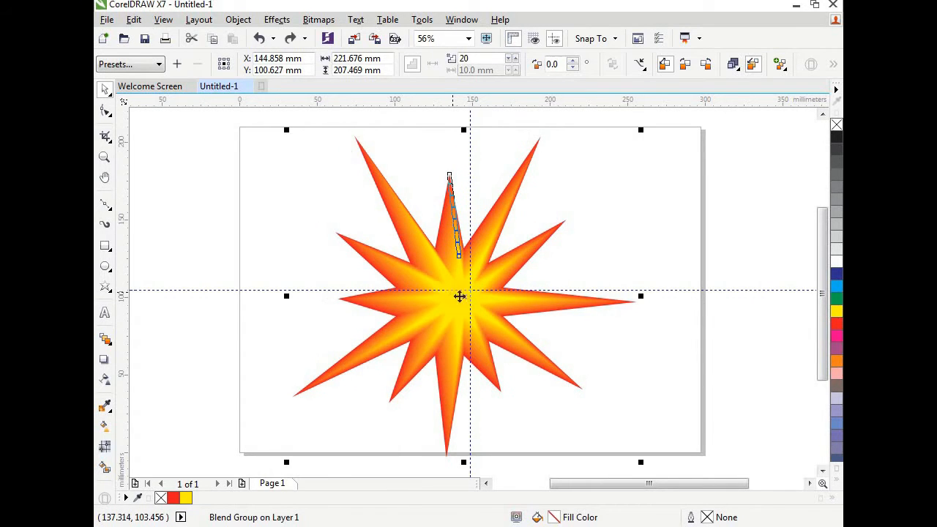
Move the blend's inner yellow star to about X 139.2 mm, Y 99.2 mm
{"action": "left_click", "coordinate": [595, 219]}
{"action": "left_click", "coordinate": [462, 313]}
{"action": "left_click_drag", "start_coordinate": [462, 296], "coordinate": [455, 299]}
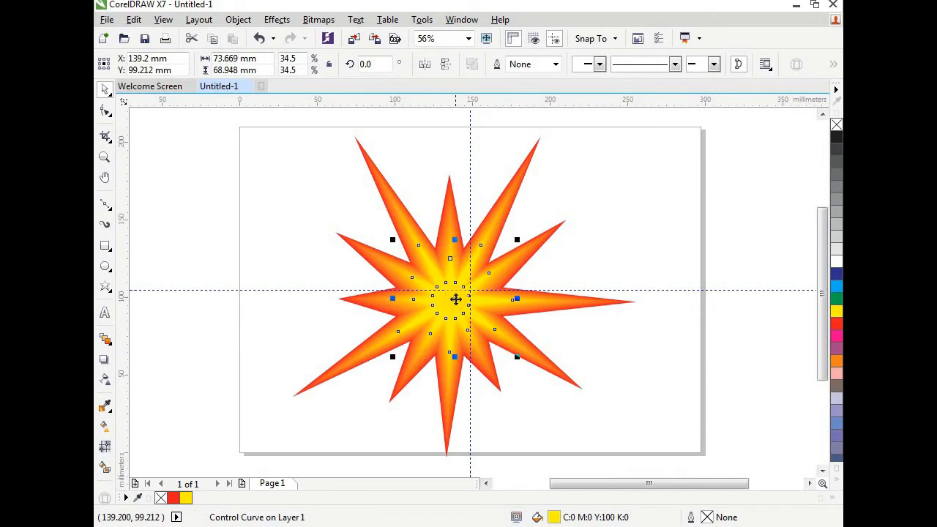
{"action": "left_click", "coordinate": [619, 202]}
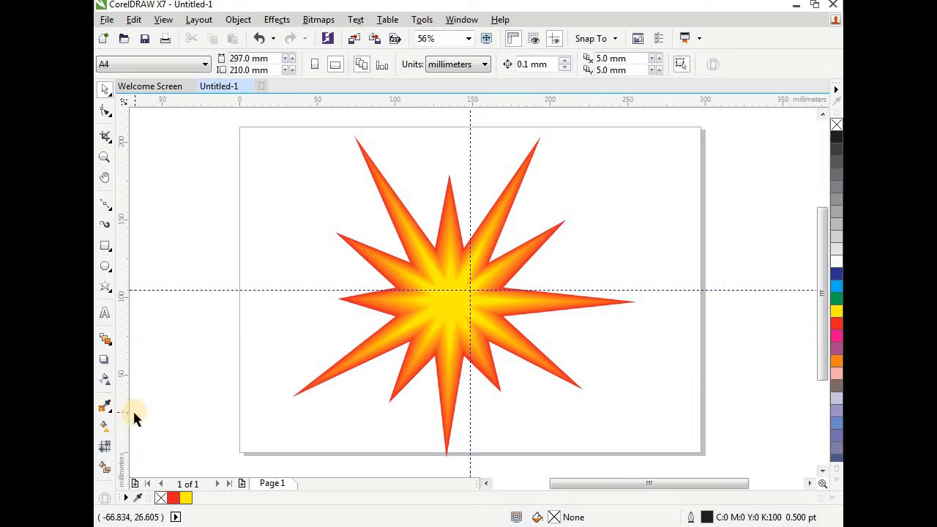
{"action": "left_click", "coordinate": [108, 338]}
{"action": "left_click", "coordinate": [461, 308]}
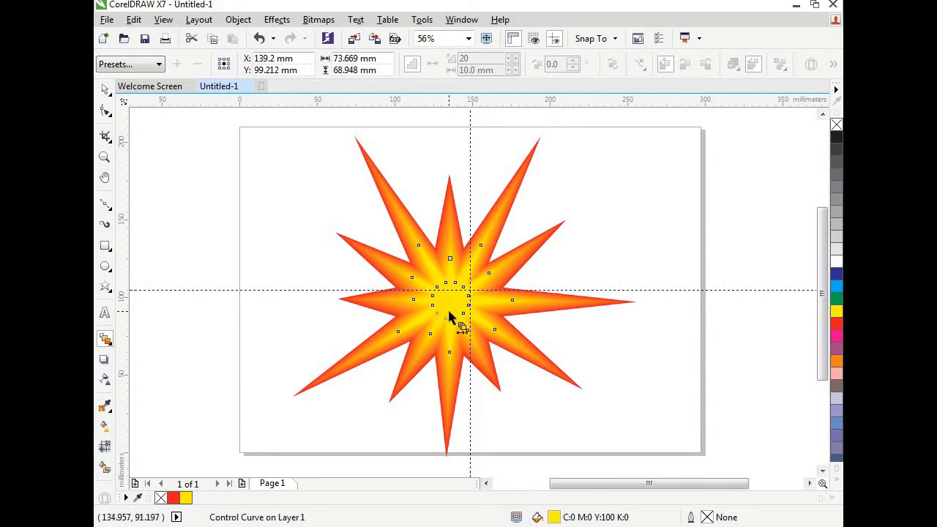
{"action": "left_click", "coordinate": [107, 93]}
{"action": "left_click", "coordinate": [563, 193]}
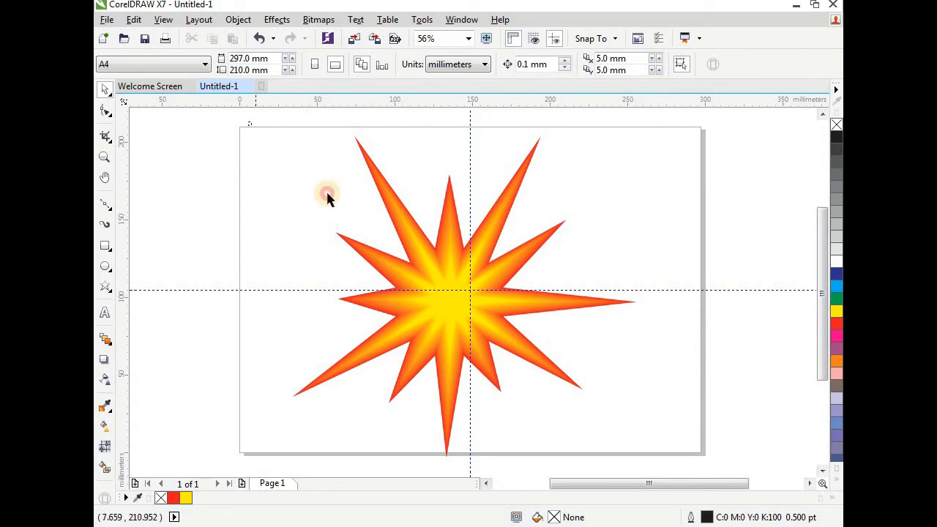
Select the whole starburst and nudge it upward to about Y 103.4 mm
{"action": "left_click_drag", "start_coordinate": [327, 193], "coordinate": [645, 470]}
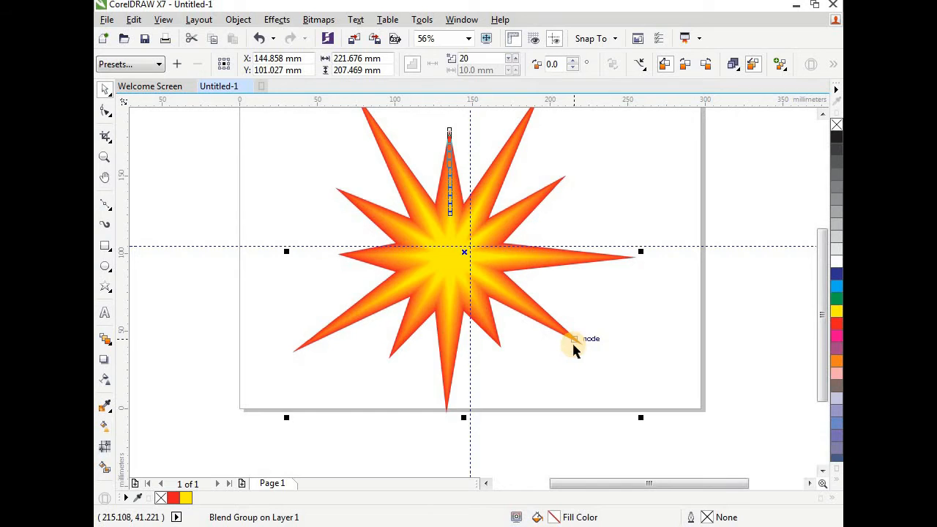
{"action": "scroll", "coordinate": [576, 346], "scroll_direction": "up", "scroll_amount": 2}
{"action": "scroll", "coordinate": [573, 347], "scroll_direction": "down", "scroll_amount": 4}
{"action": "scroll", "coordinate": [546, 317], "scroll_direction": "up", "scroll_amount": 1}
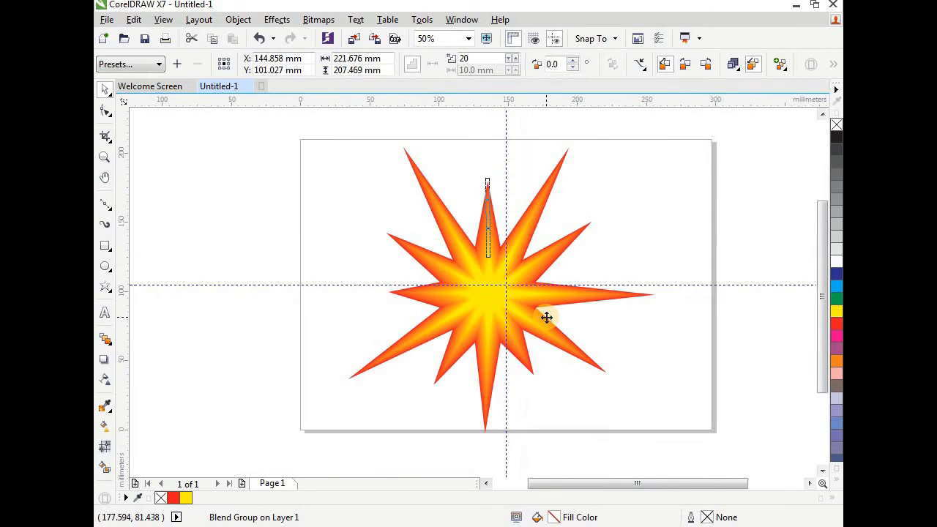
{"action": "key", "text": "Up"}
{"action": "key", "text": "Up"}
{"action": "key", "text": "Up"}
{"action": "key", "text": "Up"}
{"action": "key", "text": "Up"}
{"action": "key", "text": "Up"}
{"action": "key", "text": "Up"}
{"action": "key", "text": "Up"}
{"action": "key", "text": "Up"}
{"action": "key", "text": "Up"}
{"action": "key", "text": "Up"}
{"action": "key", "text": "Up"}
{"action": "key", "text": "Up"}
{"action": "key", "text": "Up"}
{"action": "key", "text": "Up"}
{"action": "key", "text": "Up"}
{"action": "key", "text": "Up"}
{"action": "key", "text": "Up"}
{"action": "key", "text": "Up"}
{"action": "key", "text": "Up"}
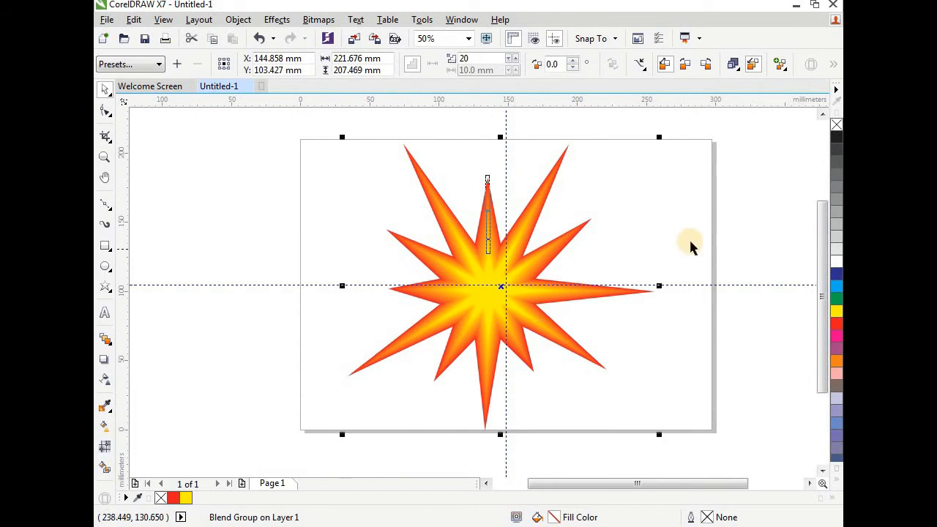
{"action": "left_click", "coordinate": [679, 249]}
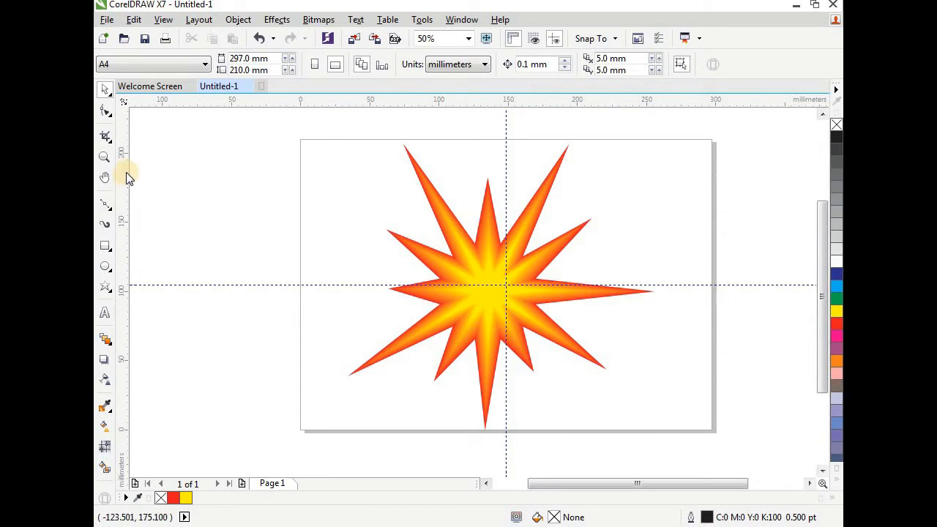
Add the artistic text "BOOM" near the page's upper-right corner and set its font to Ravie
{"action": "left_click", "coordinate": [105, 313]}
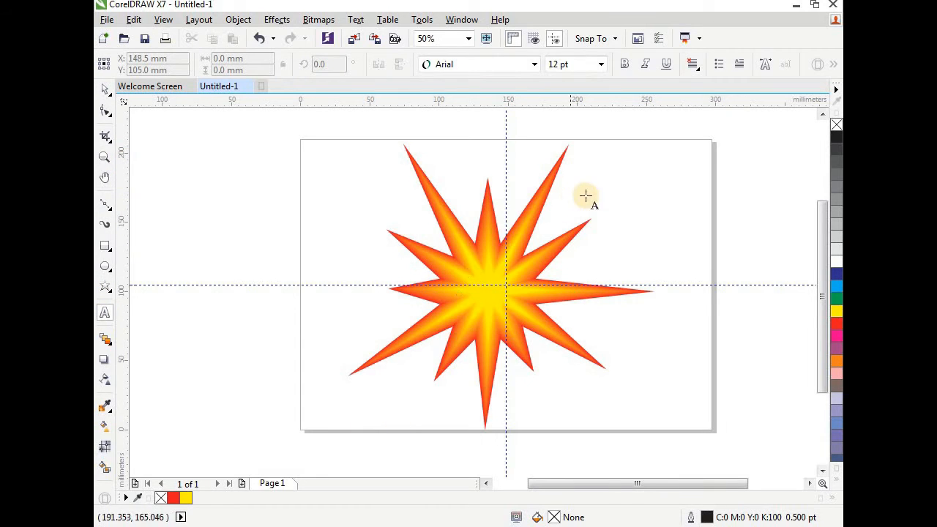
{"action": "left_click", "coordinate": [611, 180]}
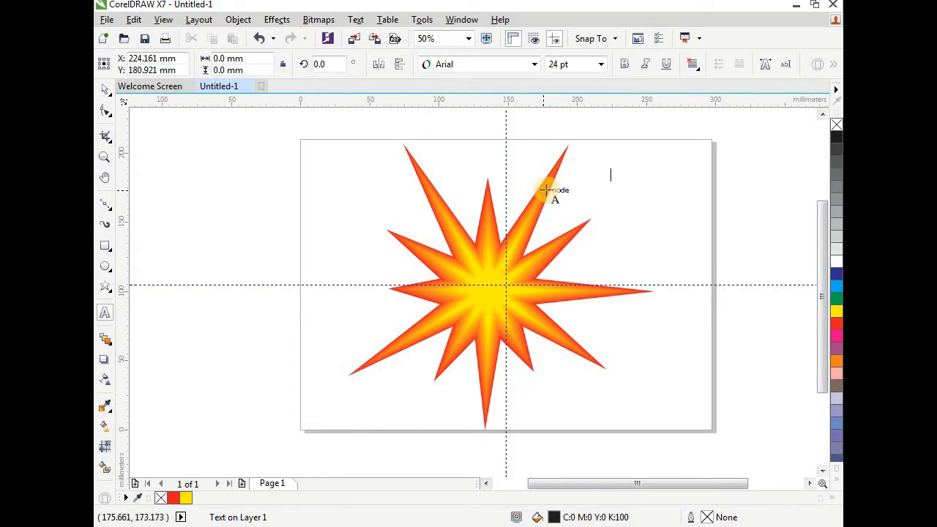
{"action": "type", "text": "BOOM"}
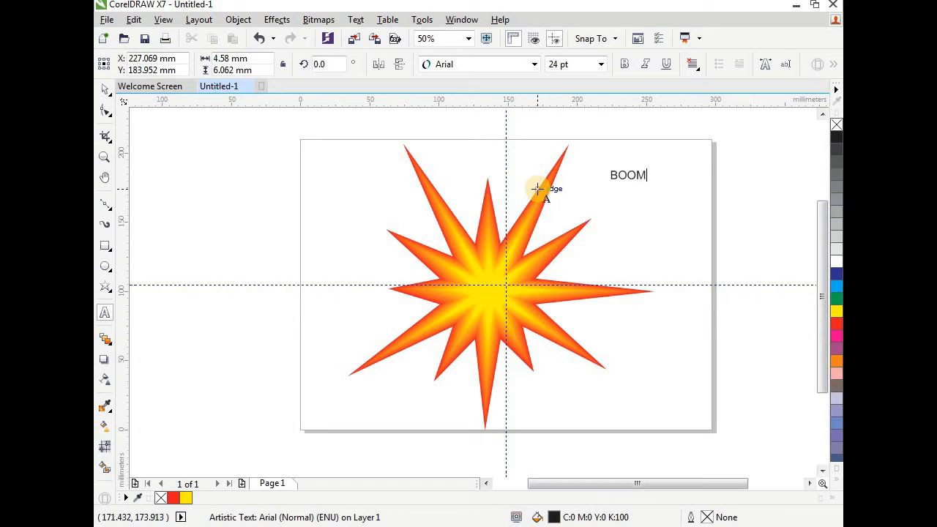
{"action": "key", "text": "Escape"}
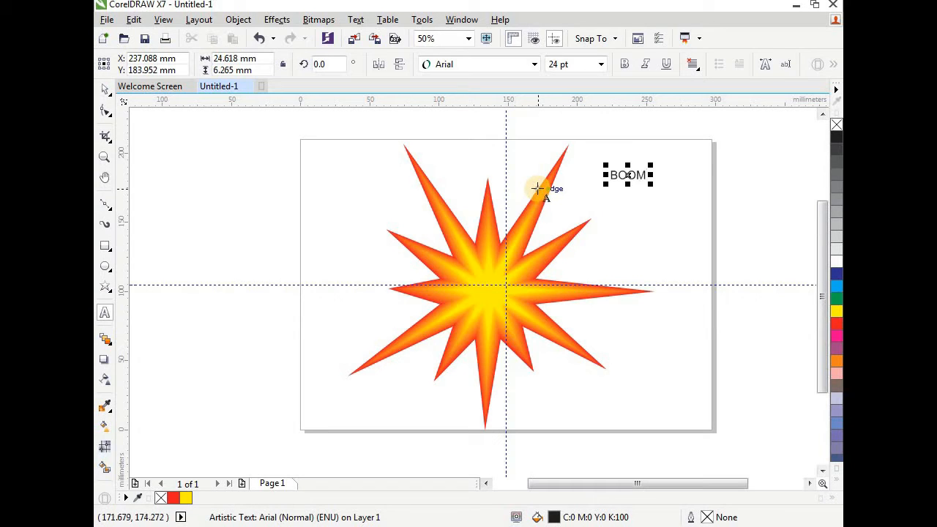
{"action": "key", "text": "ctrl+space"}
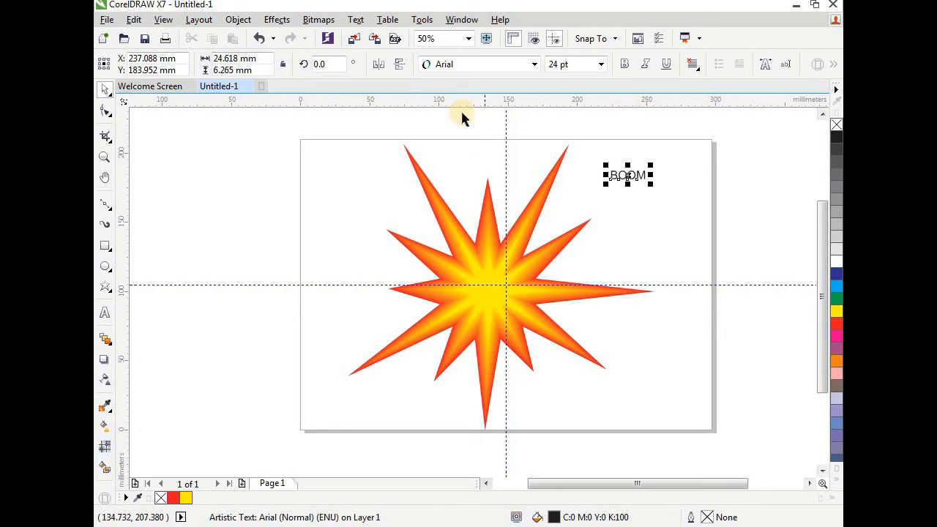
{"action": "left_click", "coordinate": [495, 64]}
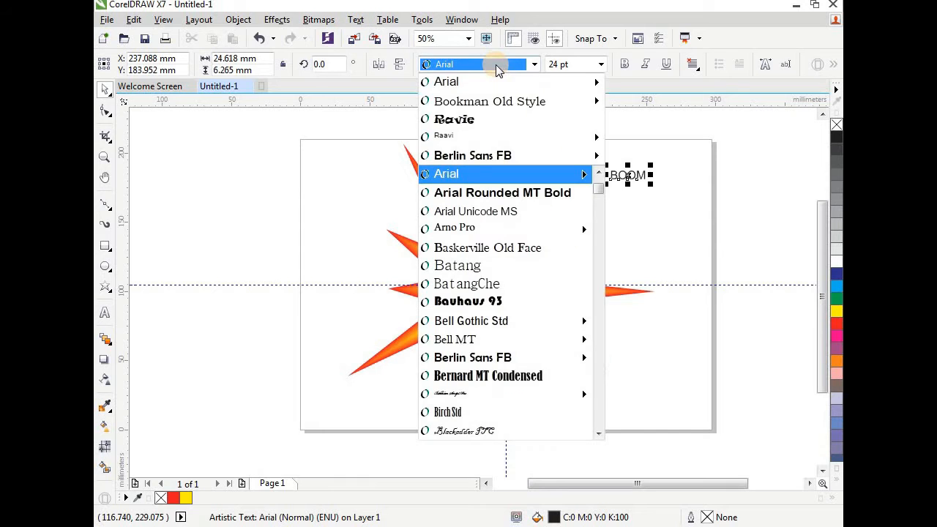
{"action": "left_click", "coordinate": [489, 120]}
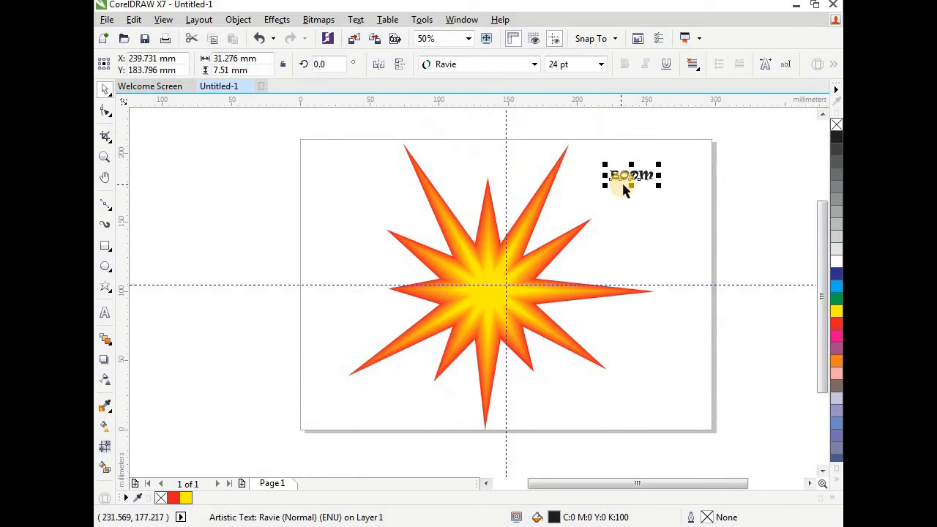
Enlarge the BOOM text to about 133 × 44 mm and place it over the starburst's yellow centre
{"action": "left_click_drag", "start_coordinate": [607, 186], "coordinate": [457, 329]}
{"action": "left_click_drag", "start_coordinate": [558, 192], "coordinate": [589, 240]}
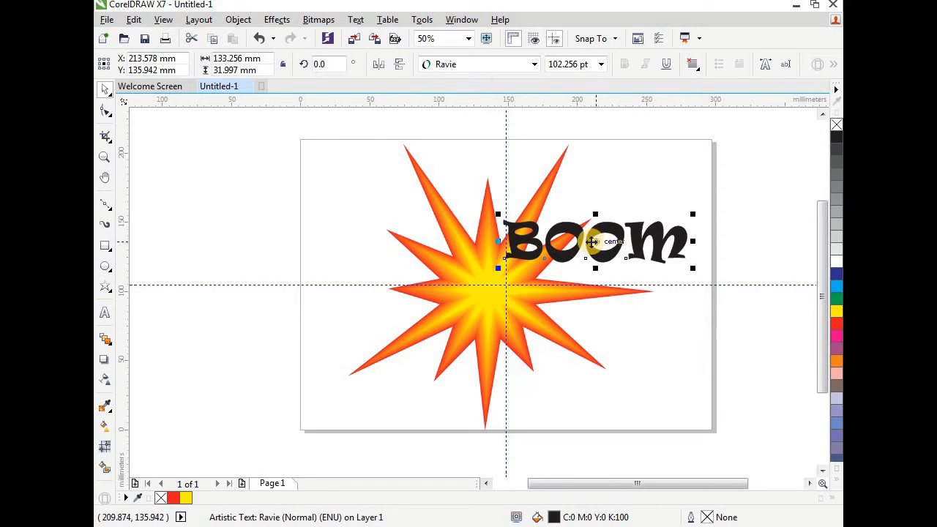
{"action": "left_click_drag", "start_coordinate": [593, 245], "coordinate": [614, 305]}
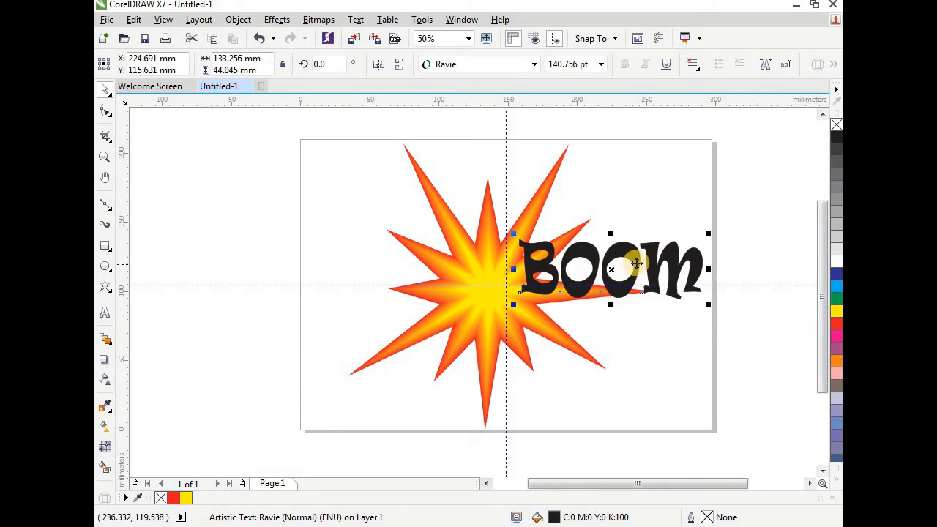
{"action": "left_click_drag", "start_coordinate": [611, 272], "coordinate": [489, 291]}
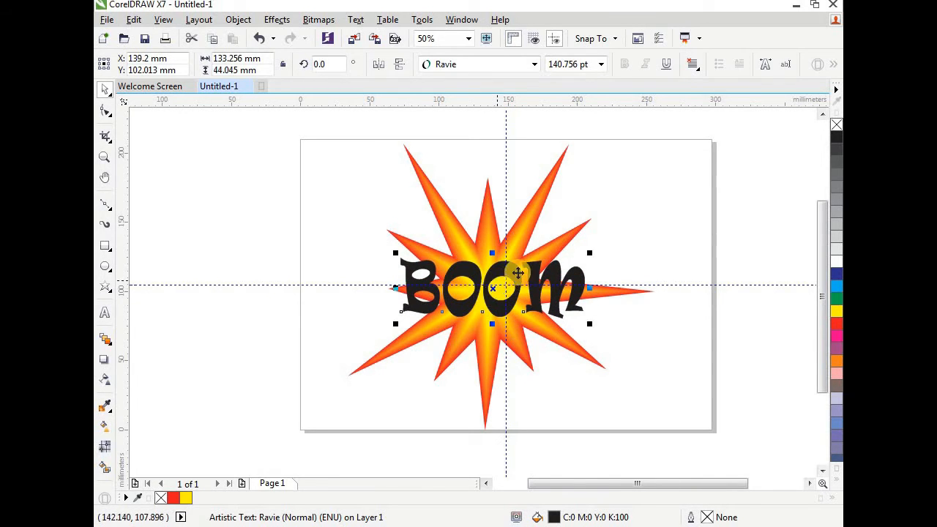
Rotate the BOOM text by 10 degrees
{"action": "left_click", "coordinate": [305, 66]}
{"action": "type", "text": "10"}
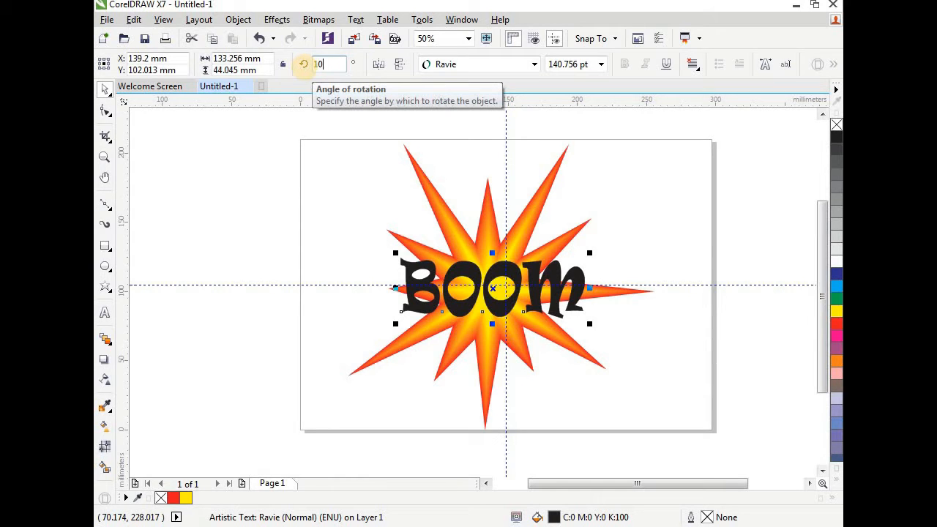
{"action": "key", "text": "Return"}
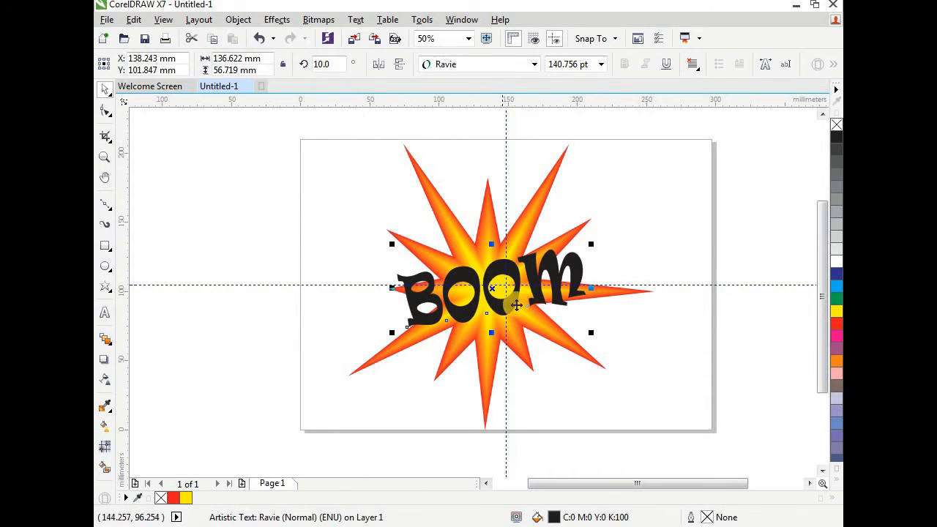
Give the BOOM text a white fill and a white 24 pt outline placed behind the fill
{"action": "left_click", "coordinate": [837, 265]}
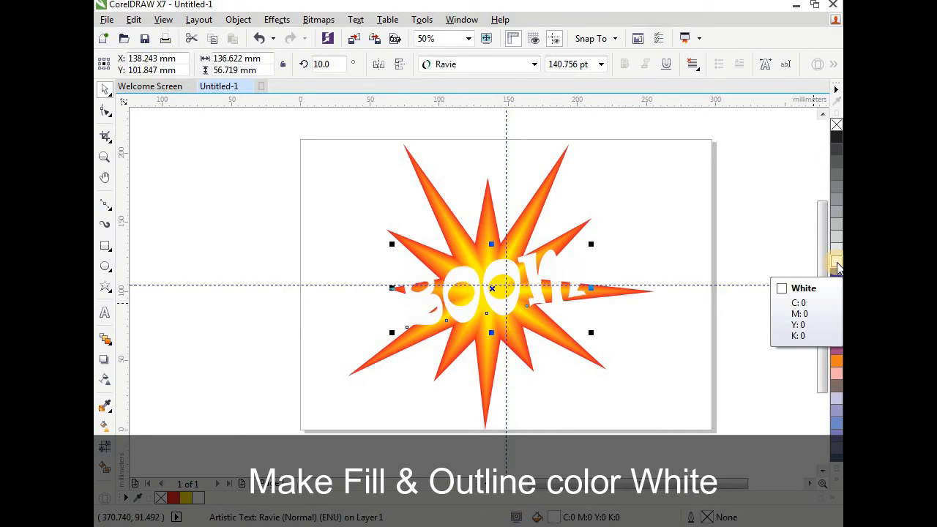
{"action": "right_click", "coordinate": [836, 267]}
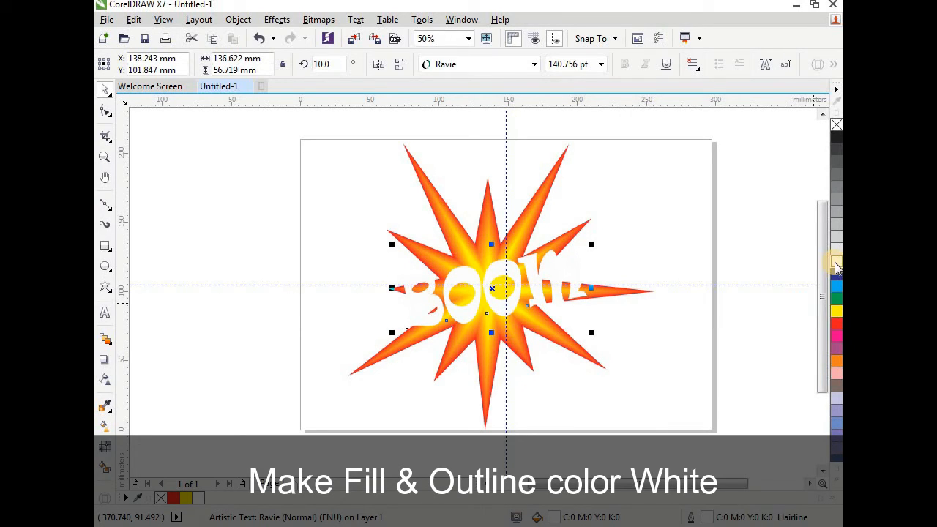
{"action": "double_click", "coordinate": [709, 517]}
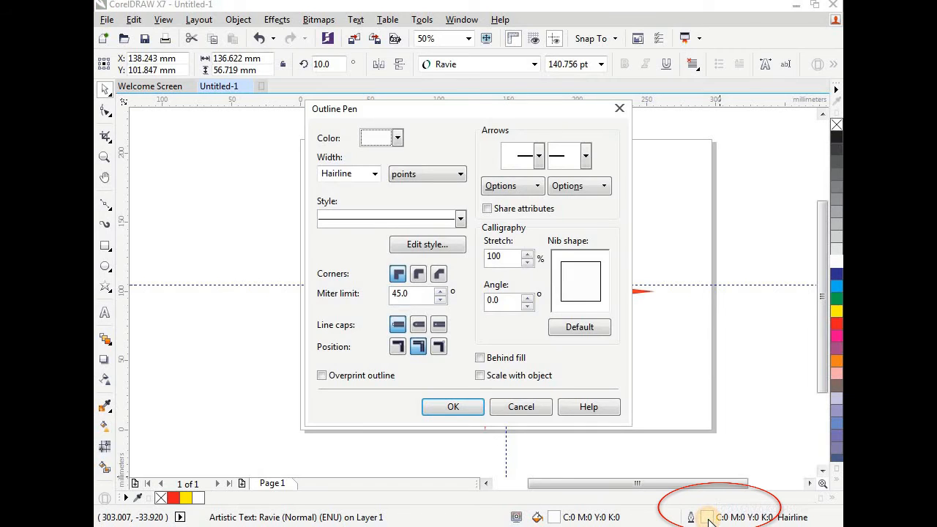
{"action": "left_click", "coordinate": [373, 173]}
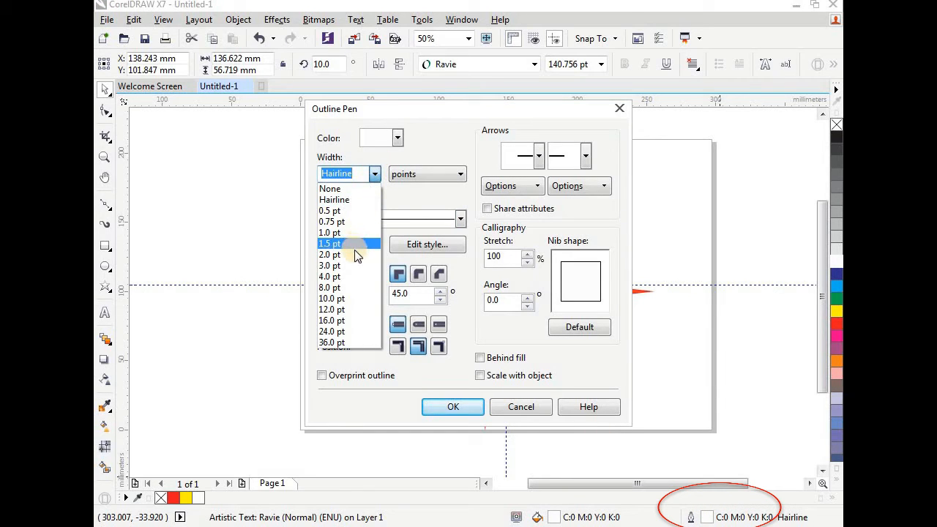
{"action": "left_click", "coordinate": [340, 331]}
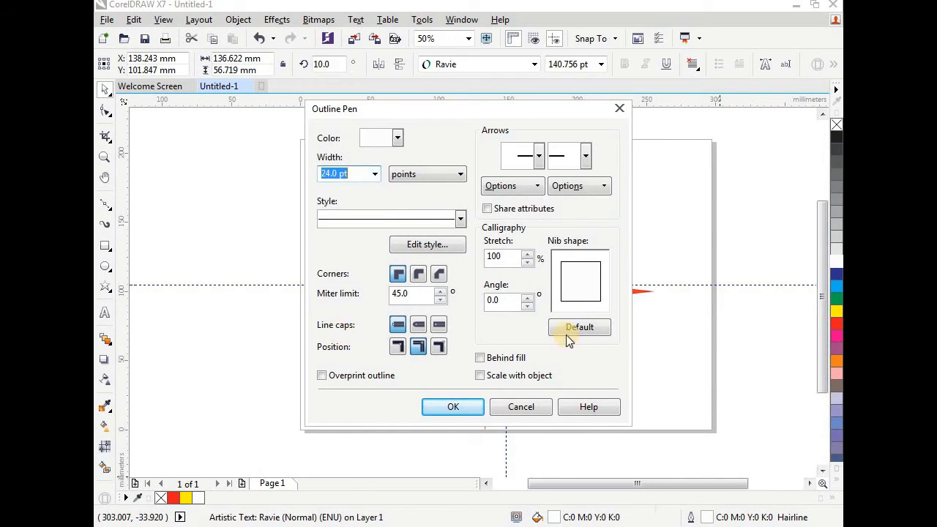
{"action": "left_click", "coordinate": [480, 357]}
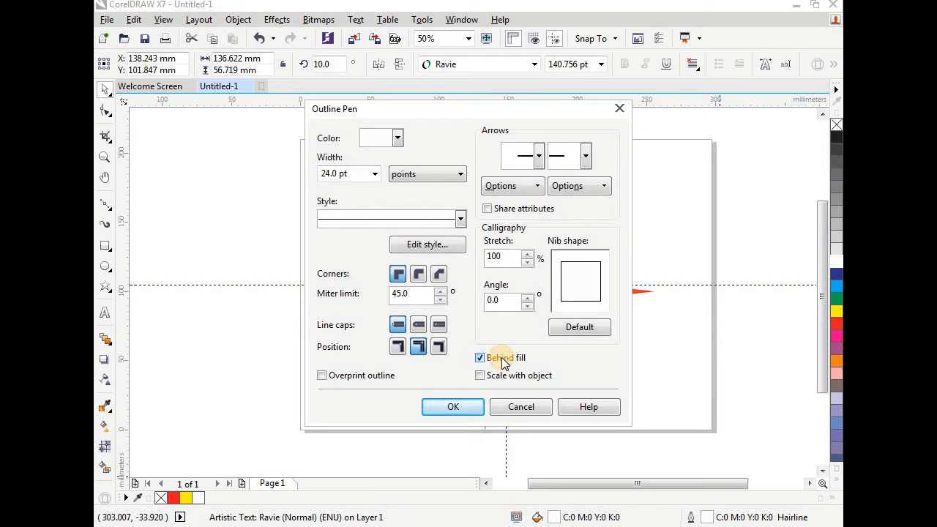
{"action": "left_click", "coordinate": [452, 407]}
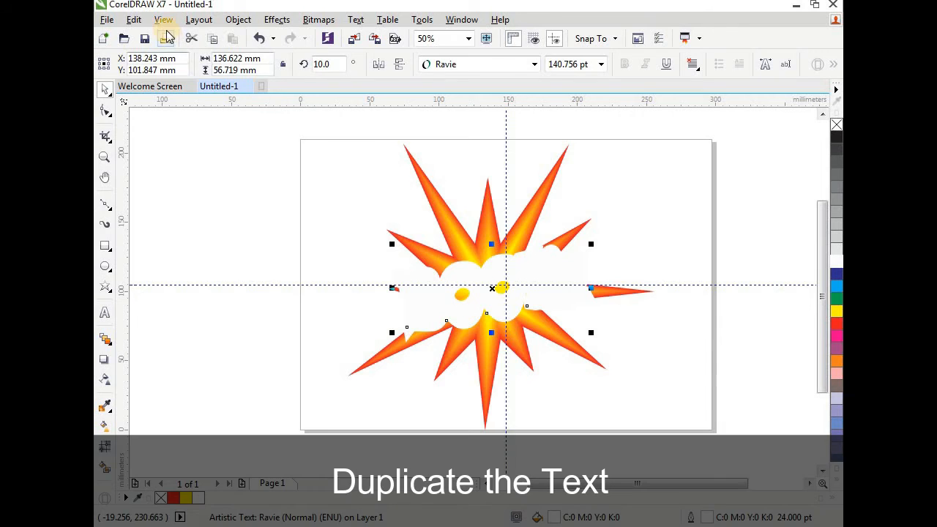
Duplicate the BOOM text and give the copy a yellow fill and a red outline
{"action": "left_click", "coordinate": [134, 19]}
{"action": "left_click", "coordinate": [182, 192]}
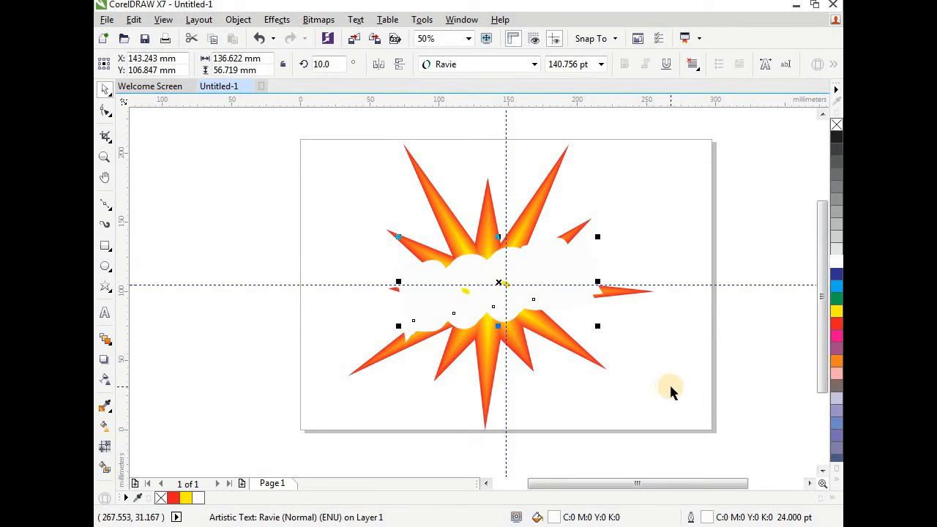
{"action": "left_click", "coordinate": [836, 311]}
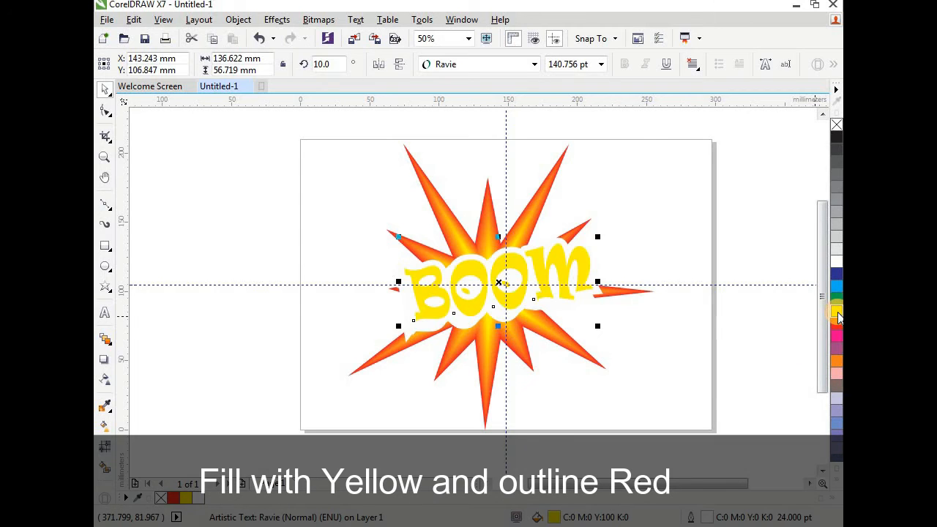
{"action": "right_click", "coordinate": [835, 325]}
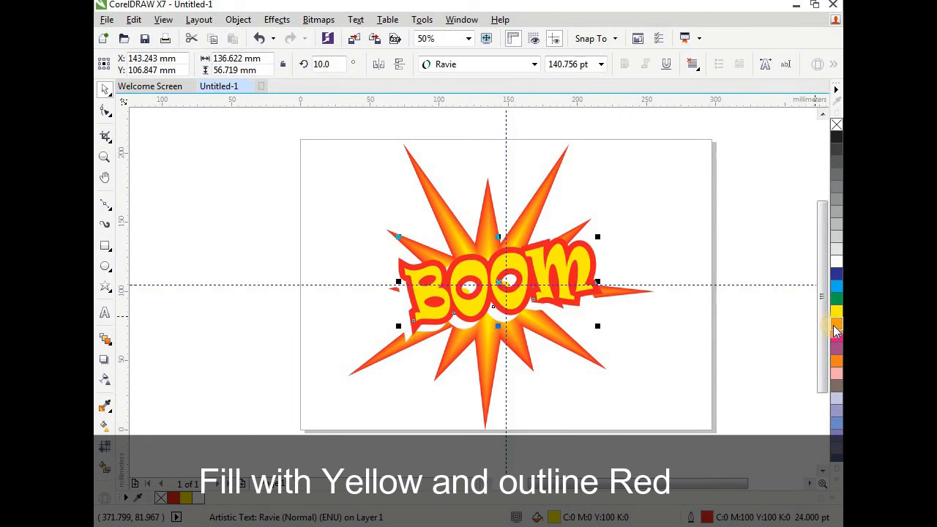
Set the outline width of the yellow BOOM copy to 16 pt
{"action": "double_click", "coordinate": [711, 515]}
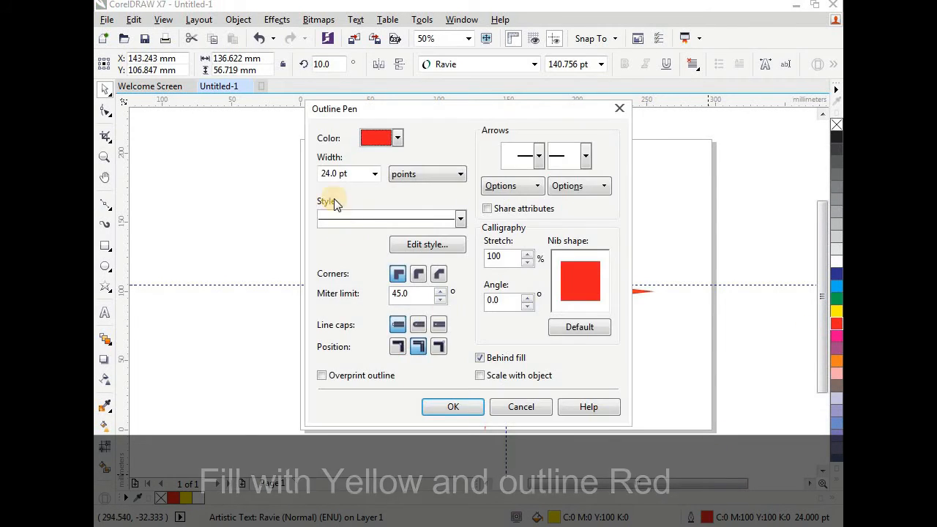
{"action": "left_click", "coordinate": [374, 173]}
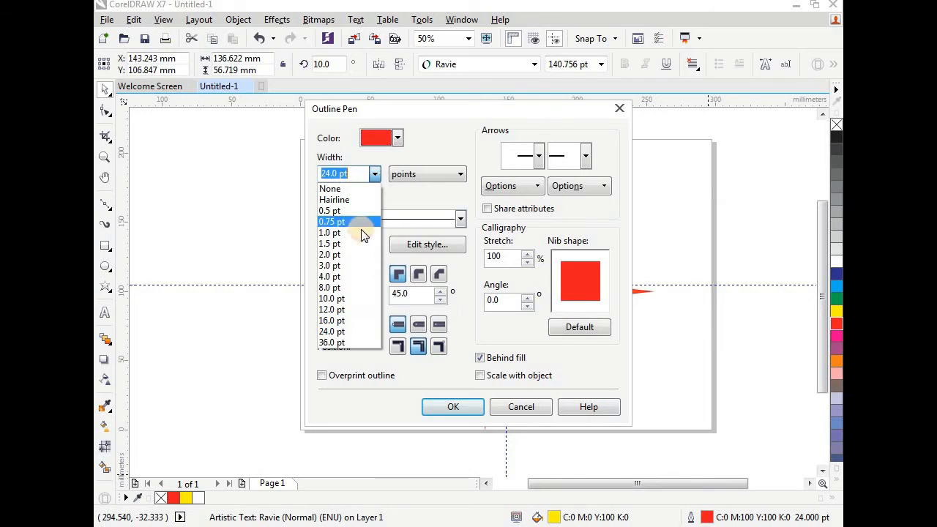
{"action": "left_click", "coordinate": [341, 320]}
{"action": "left_click", "coordinate": [442, 408]}
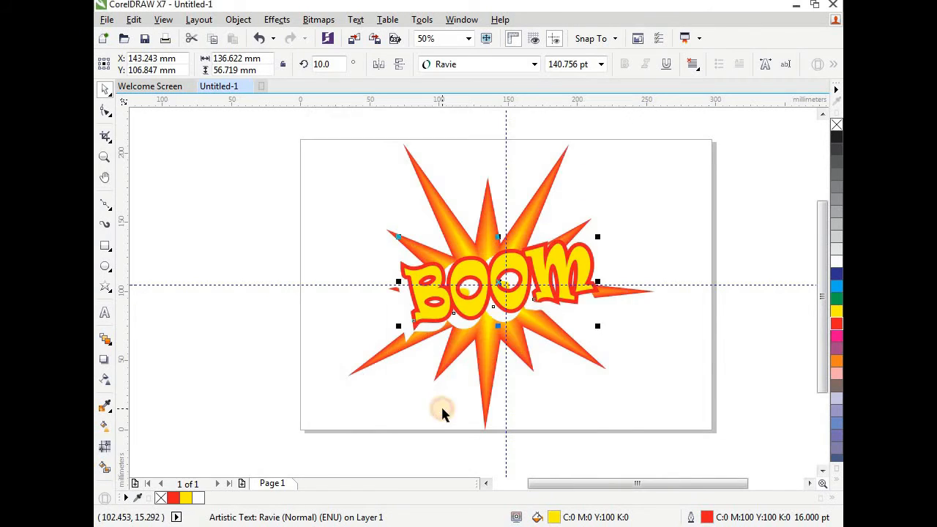
{"action": "left_click", "coordinate": [495, 289]}
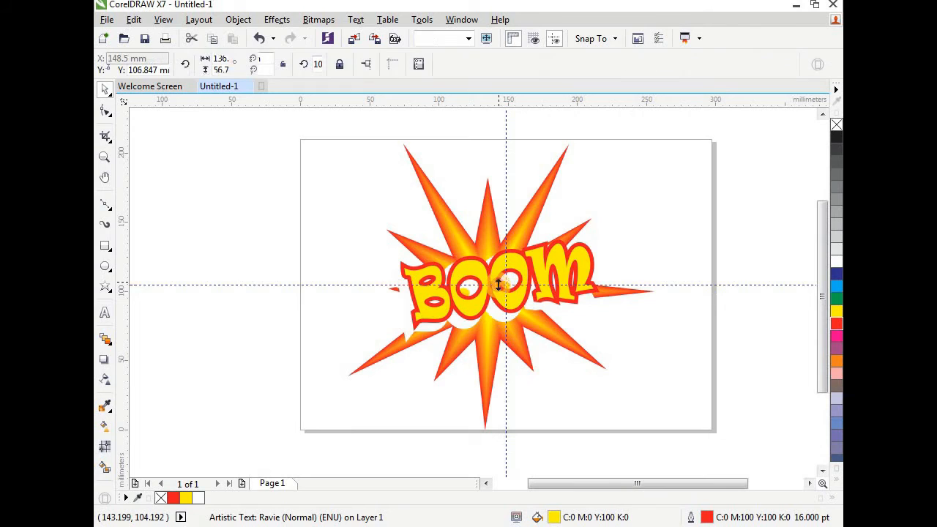
{"action": "left_click_drag", "start_coordinate": [495, 291], "coordinate": [494, 290]}
{"action": "key", "text": "ctrl+z"}
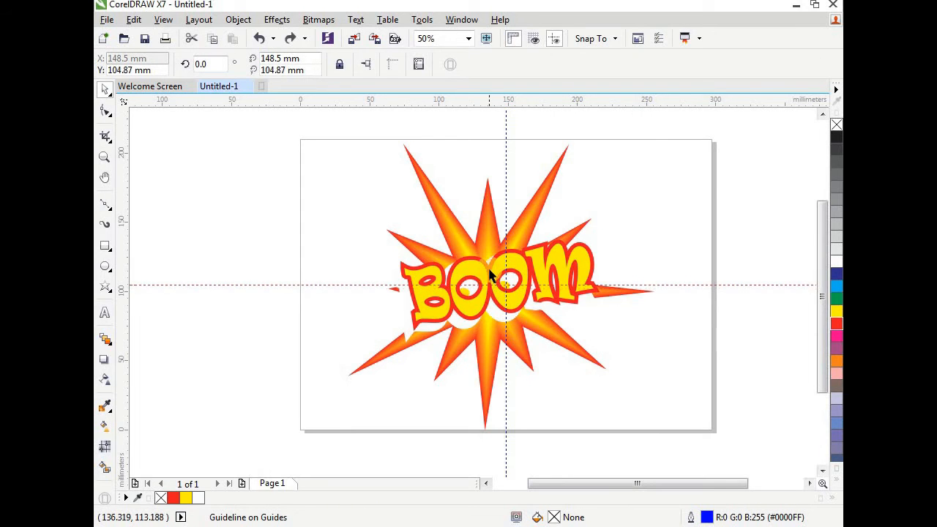
Move the yellow BOOM copy so that it sits centred on the white BOOM text beneath it
{"action": "left_click", "coordinate": [491, 272]}
{"action": "left_click_drag", "start_coordinate": [498, 291], "coordinate": [493, 293]}
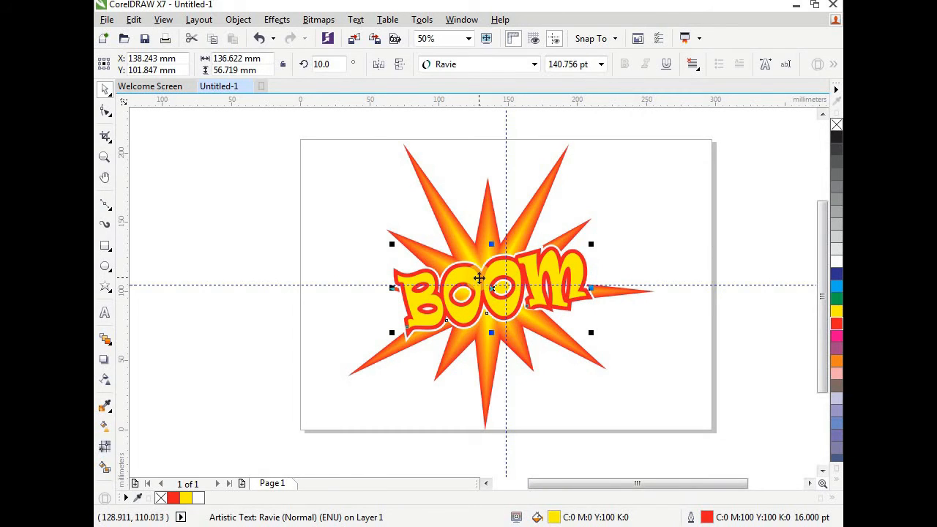
Reduce the red outline of the yellow BOOM text to 12 pt
{"action": "scroll", "coordinate": [485, 286], "scroll_direction": "up", "scroll_amount": 2}
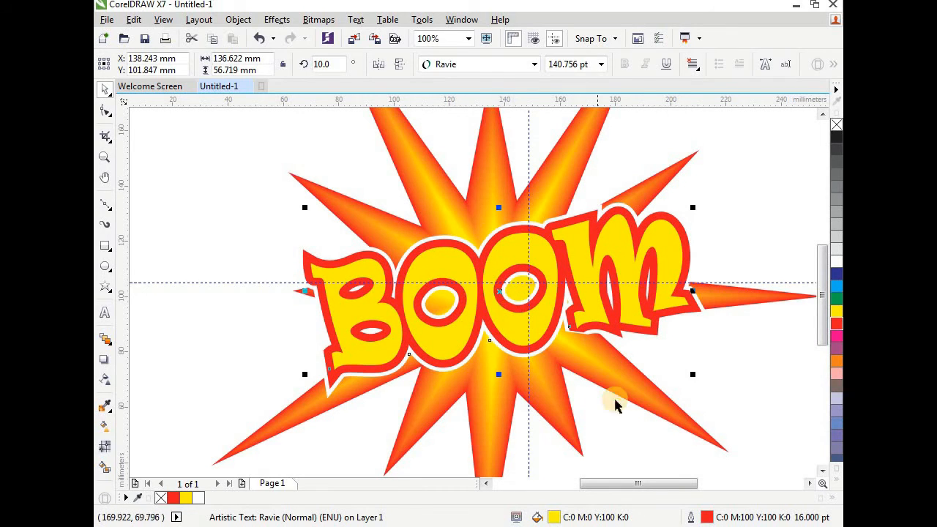
{"action": "double_click", "coordinate": [707, 517]}
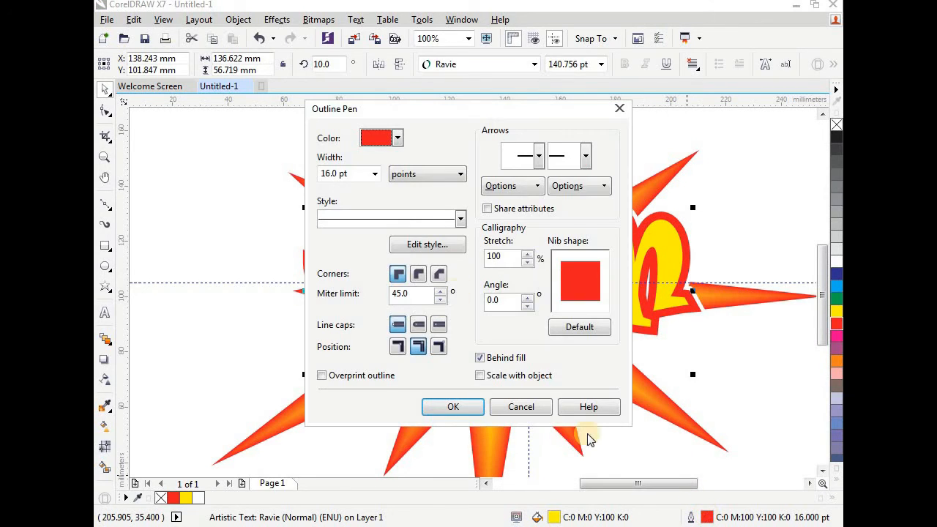
{"action": "left_click", "coordinate": [373, 174]}
{"action": "left_click", "coordinate": [332, 308]}
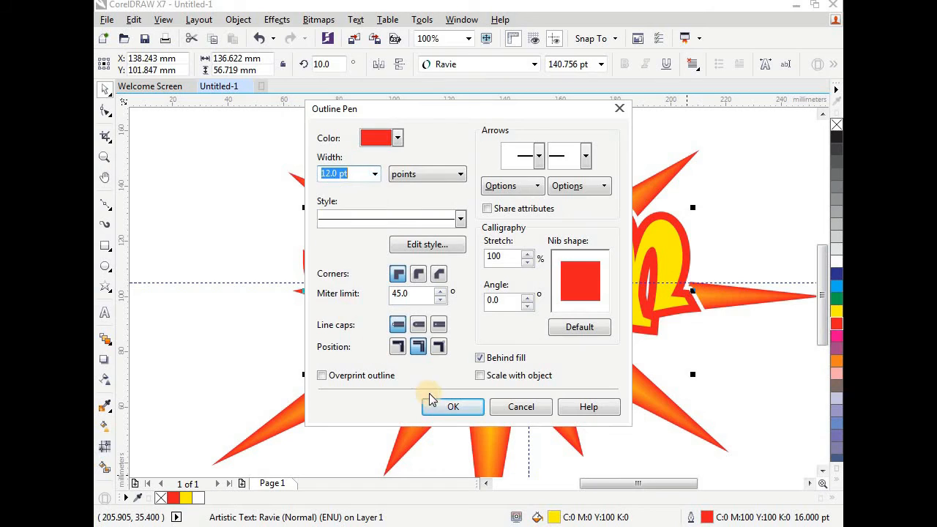
{"action": "left_click", "coordinate": [448, 407]}
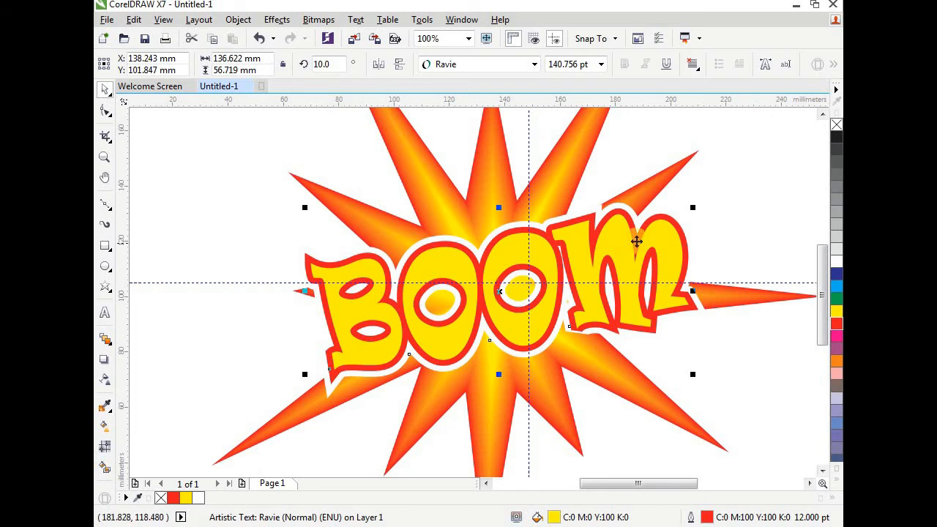
Nudge the yellow BOOM text slightly down and left over its white backing
{"action": "left_click", "coordinate": [763, 230]}
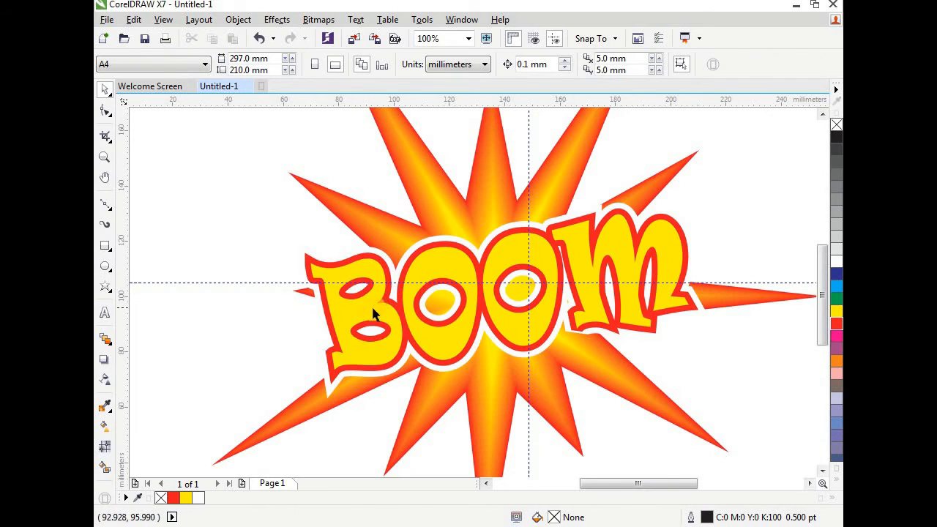
{"action": "mouse_move", "coordinate": [374, 314]}
{"action": "left_mouse_down"}
{"action": "mouse_move", "coordinate": [383, 341]}
{"action": "mouse_move", "coordinate": [362, 316]}
{"action": "left_mouse_up"}
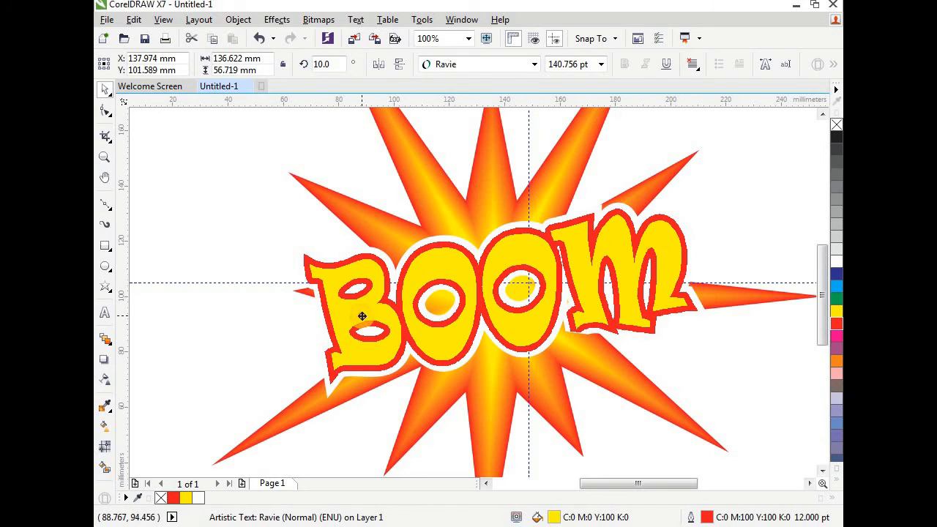
{"action": "scroll", "coordinate": [437, 243], "scroll_direction": "down", "scroll_amount": 1}
{"action": "scroll", "coordinate": [437, 243], "scroll_direction": "up", "scroll_amount": 1}
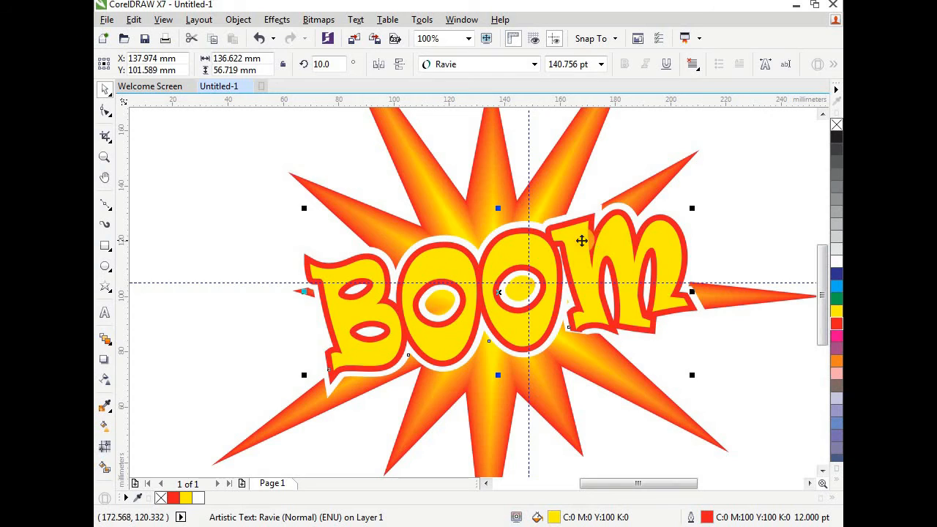
{"action": "scroll", "coordinate": [512, 224], "scroll_direction": "down", "scroll_amount": 2}
{"action": "scroll", "coordinate": [523, 210], "scroll_direction": "up", "scroll_amount": 1}
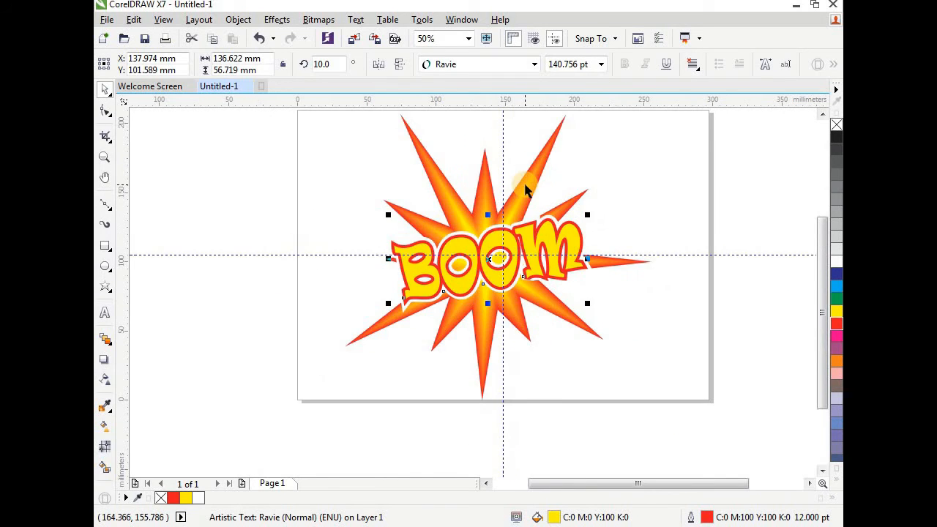
{"action": "scroll", "coordinate": [525, 190], "scroll_direction": "down", "scroll_amount": 1}
{"action": "scroll", "coordinate": [521, 194], "scroll_direction": "up", "scroll_amount": 1}
{"action": "scroll", "coordinate": [520, 196], "scroll_direction": "down", "scroll_amount": 1}
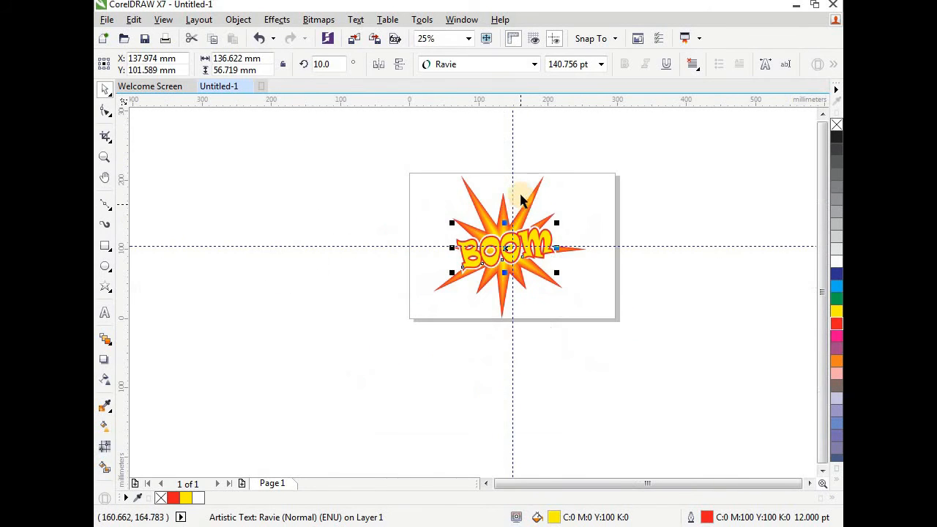
{"action": "scroll", "coordinate": [529, 194], "scroll_direction": "up", "scroll_amount": 1}
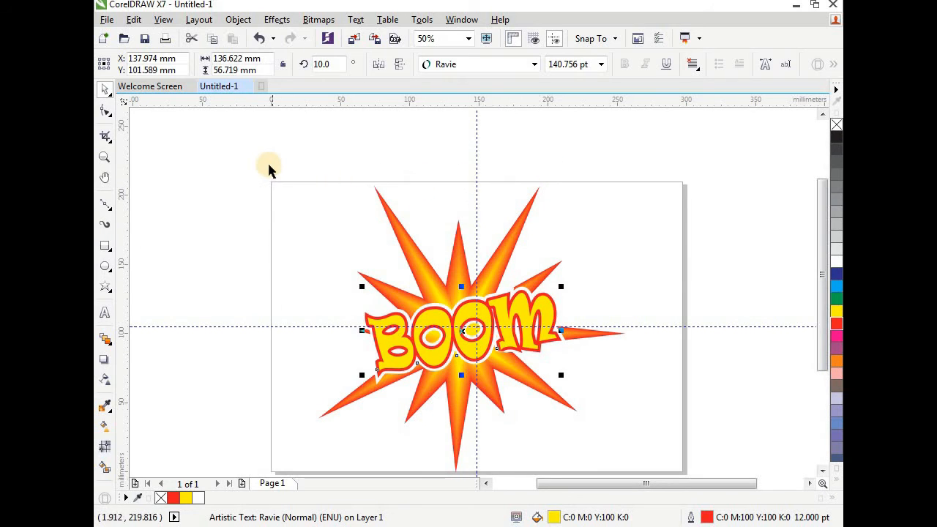
{"action": "left_click_drag", "start_coordinate": [441, 287], "coordinate": [533, 354]}
{"action": "mouse_move", "coordinate": [584, 396]}
{"action": "left_mouse_down"}
{"action": "mouse_move", "coordinate": [608, 416]}
{"action": "mouse_move", "coordinate": [595, 386]}
{"action": "left_mouse_up"}
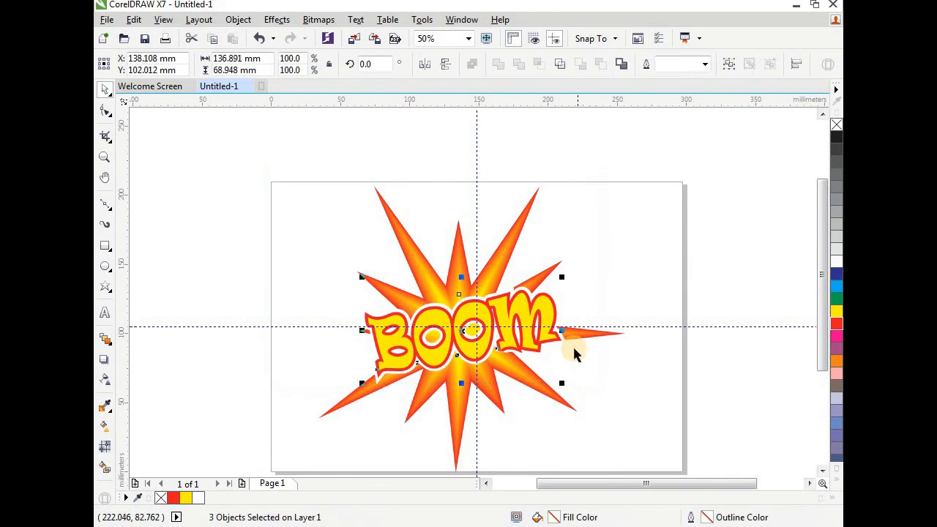
{"action": "left_click_drag", "start_coordinate": [562, 276], "coordinate": [556, 280]}
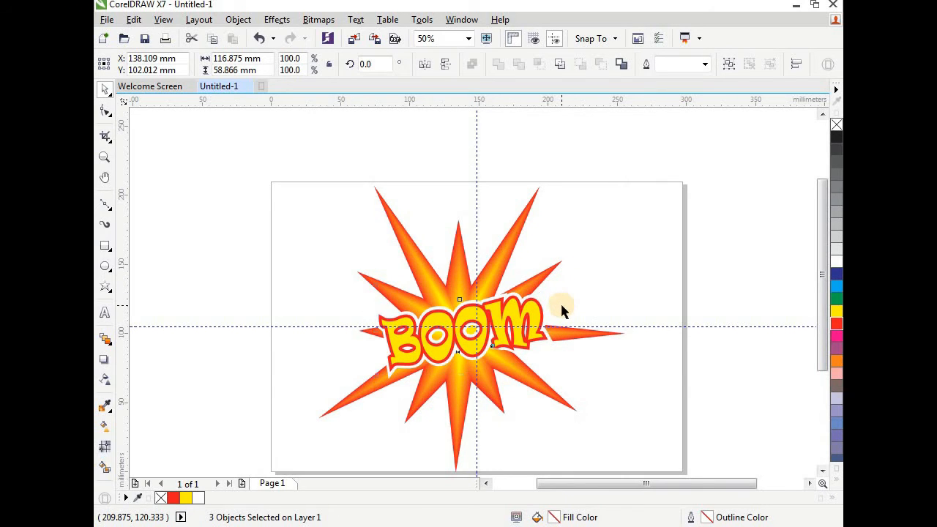
{"action": "key", "text": "ctrl+z"}
{"action": "left_click", "coordinate": [587, 272]}
Select both BOOM texts and scale them down together about their centre to about 122 × 51 mm
{"action": "left_click_drag", "start_coordinate": [315, 299], "coordinate": [568, 330]}
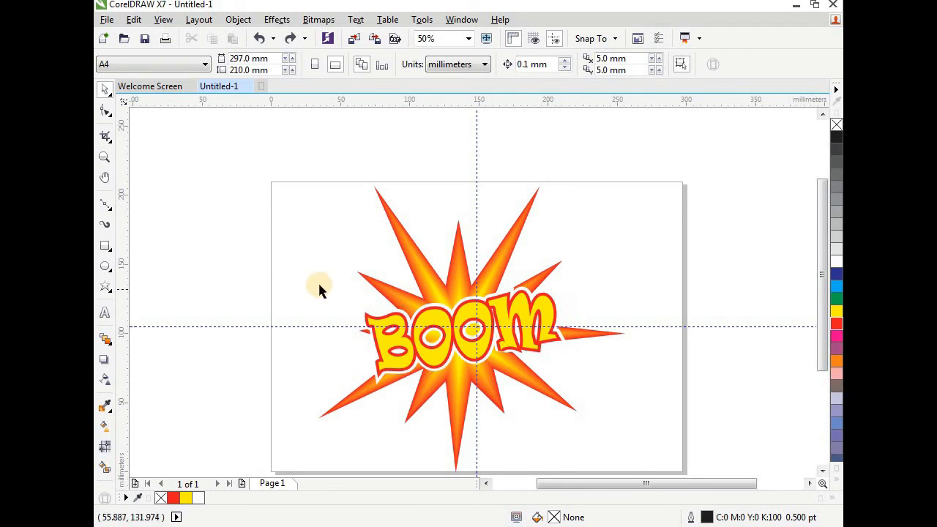
{"action": "left_click_drag", "start_coordinate": [315, 284], "coordinate": [570, 329]}
{"action": "left_click_drag", "start_coordinate": [568, 385], "coordinate": [562, 386]}
{"action": "left_click_drag", "start_coordinate": [560, 288], "coordinate": [556, 287]}
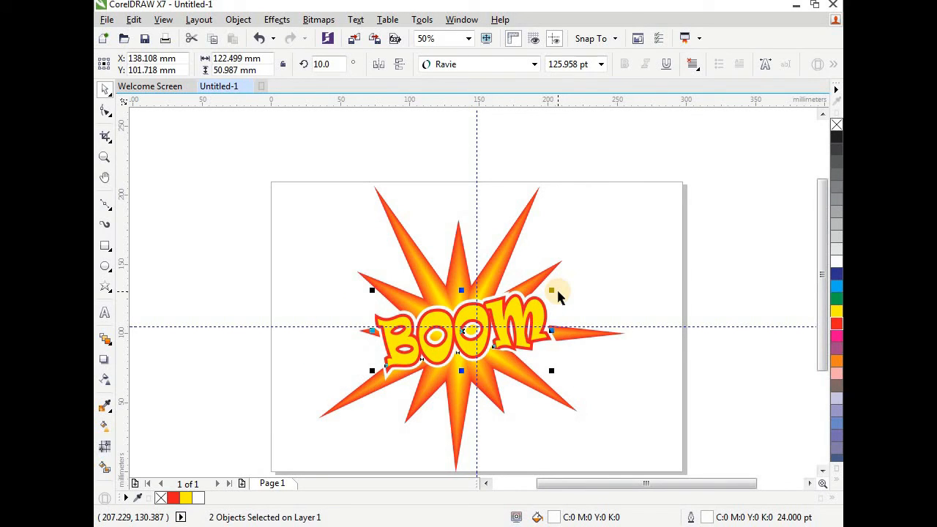
Select the whole starburst and both BOOM texts and group them into one object
{"action": "left_click", "coordinate": [604, 296]}
{"action": "left_click_drag", "start_coordinate": [292, 146], "coordinate": [662, 456]}
{"action": "left_click", "coordinate": [238, 19]}
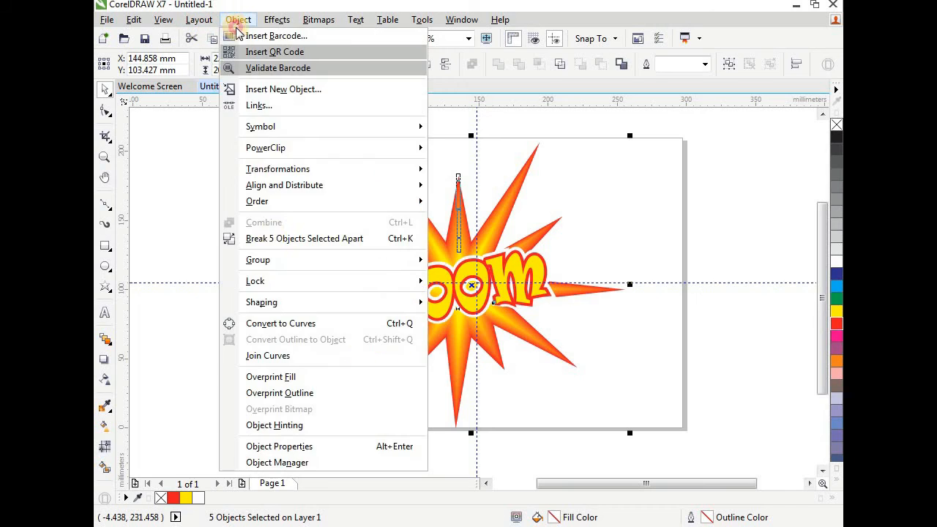
{"action": "mouse_move", "coordinate": [278, 263]}
{"action": "left_click", "coordinate": [467, 262]}
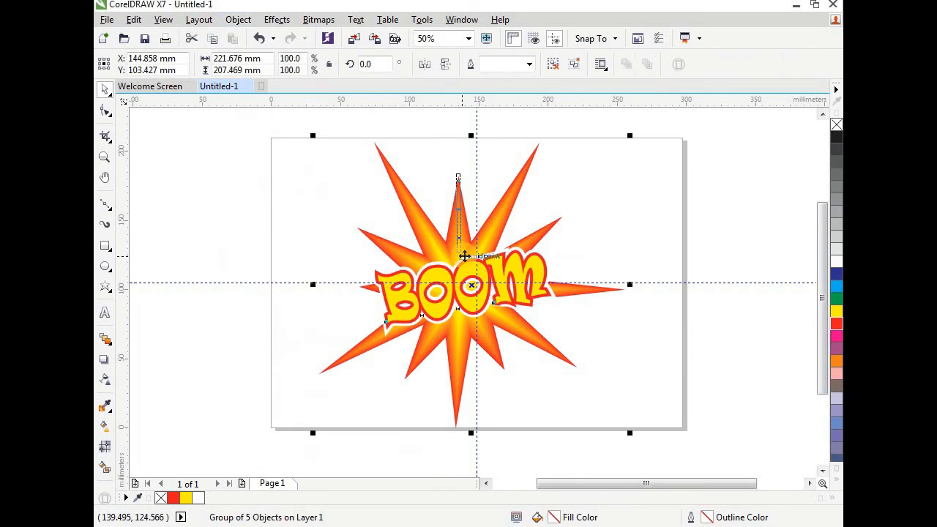
Deselect everything, fit the artwork in the view and show it in full-screen preview
{"action": "left_click", "coordinate": [662, 198]}
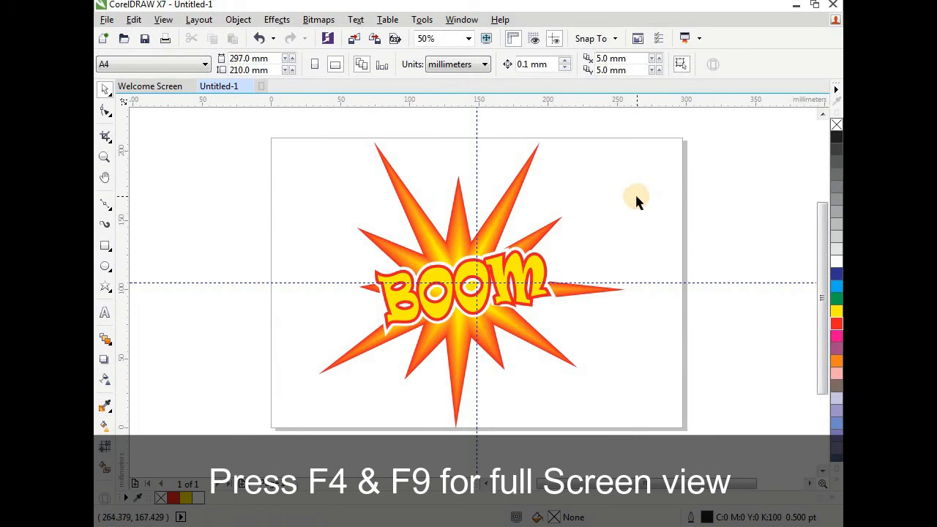
{"action": "scroll", "coordinate": [624, 196], "scroll_direction": "up", "scroll_amount": 1}
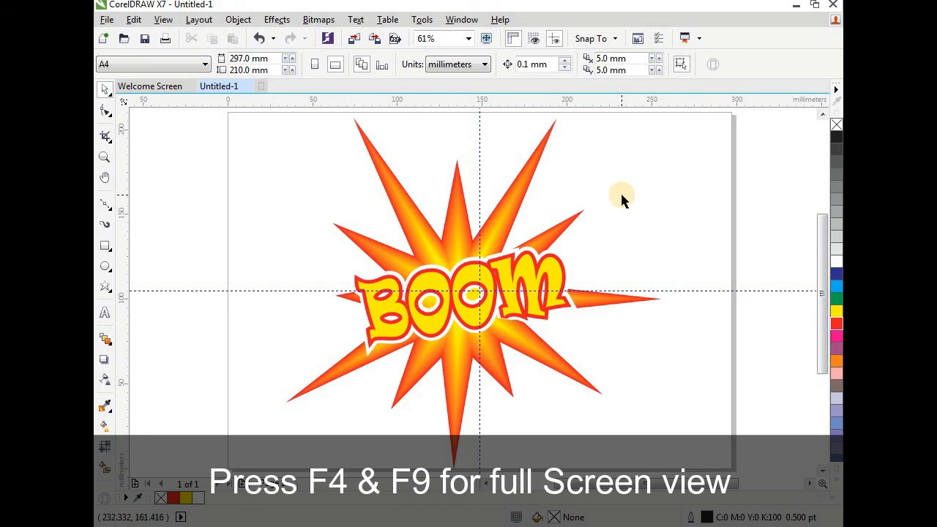
{"action": "key", "text": "F9"}
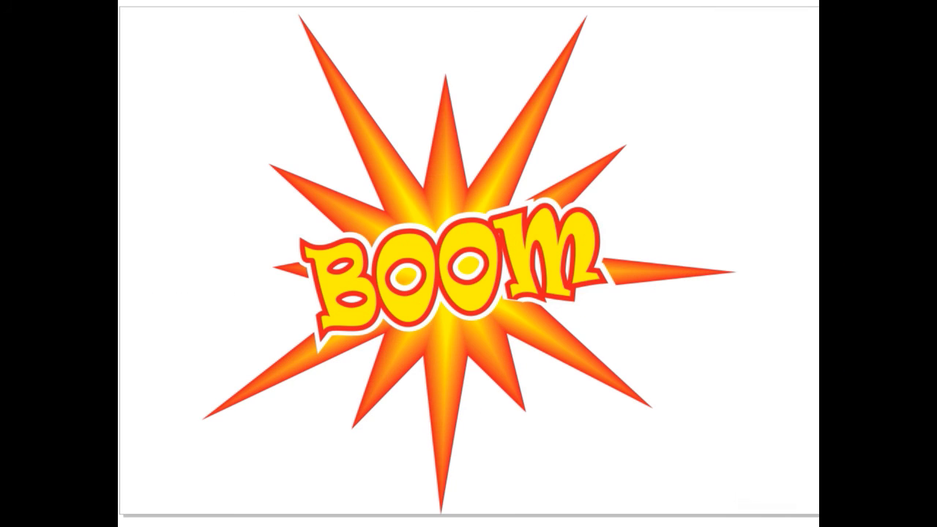